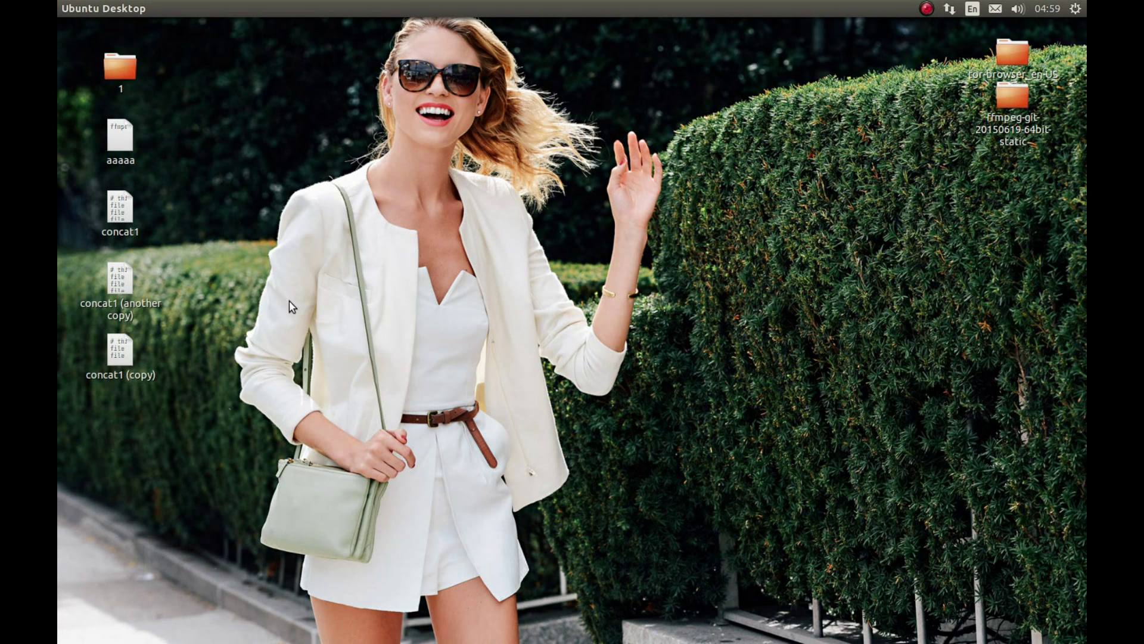
Open playonlinux.com's Downloads page in Firefox and expand the Ubuntu package instructions.
left_click(69, 126)
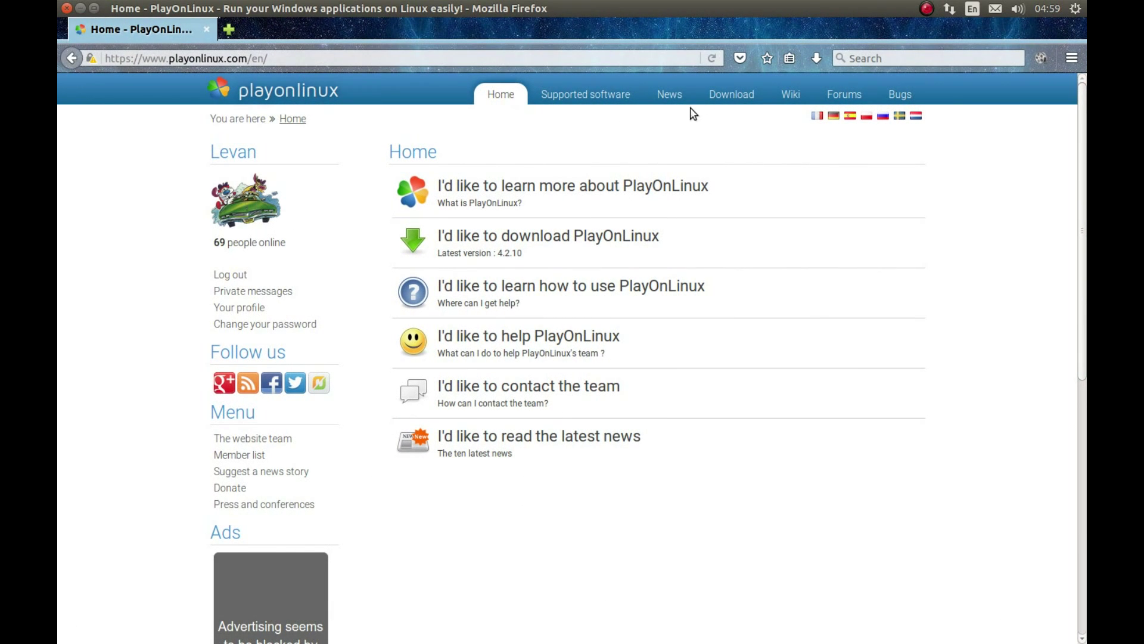
left_click(725, 99)
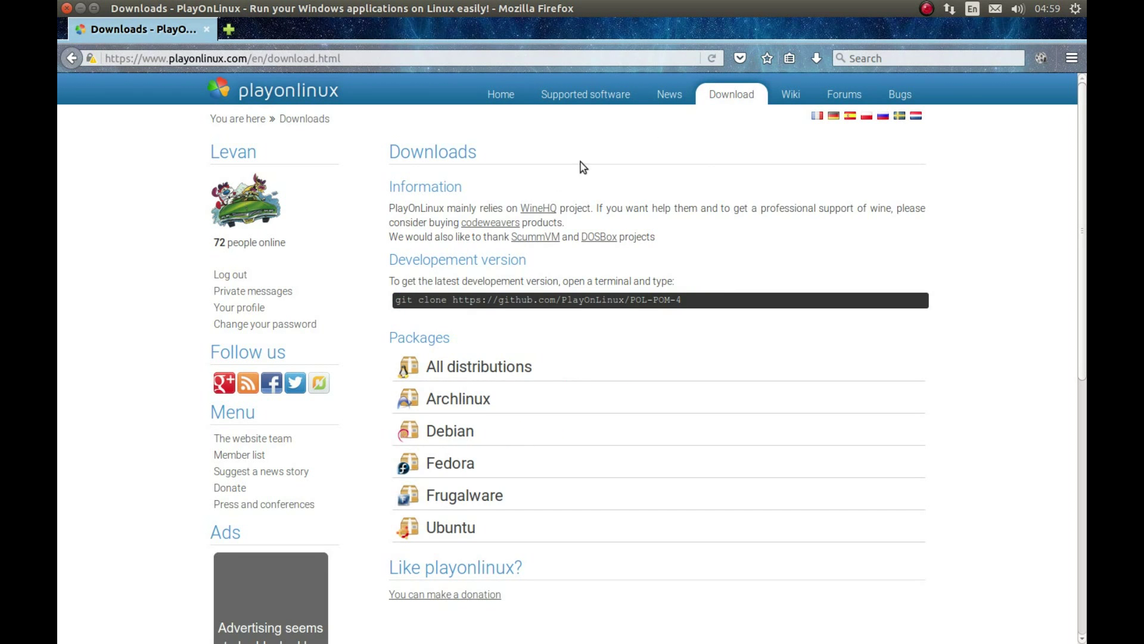
scroll(455, 276, "down", 4)
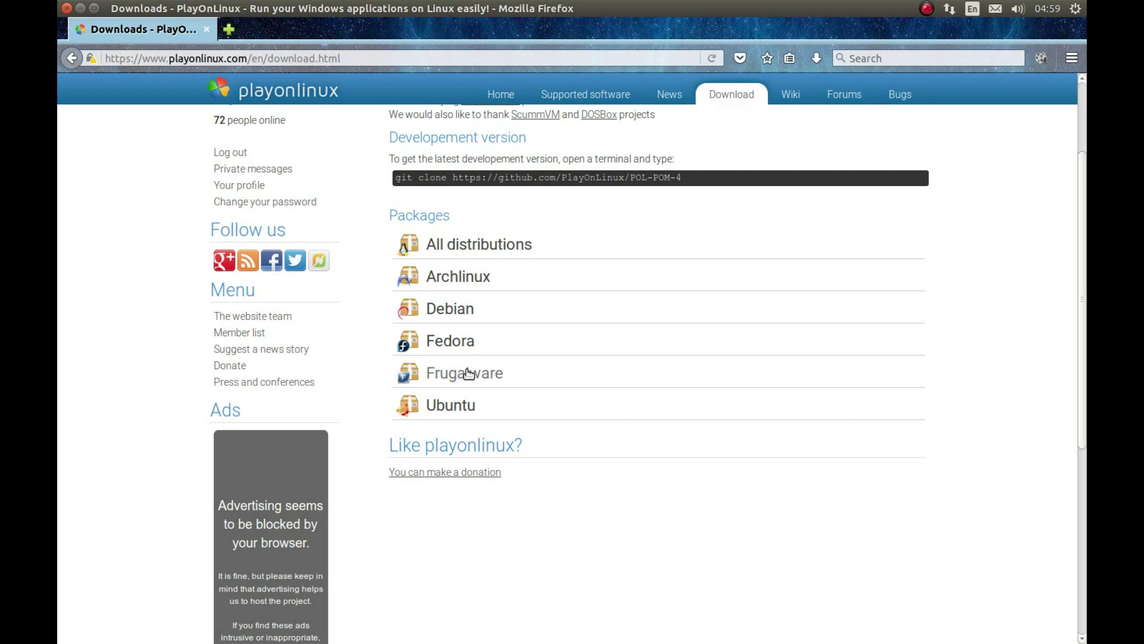
left_click(451, 411)
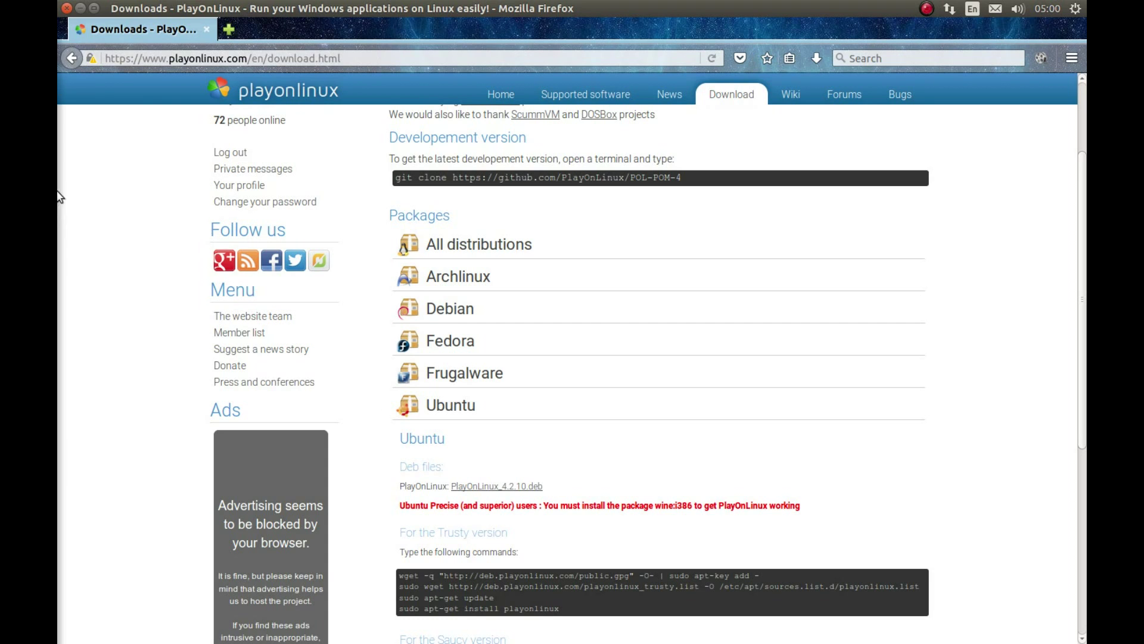
Launch PlayOnLinux by searching for it in the Unity Dash.
left_click(80, 7)
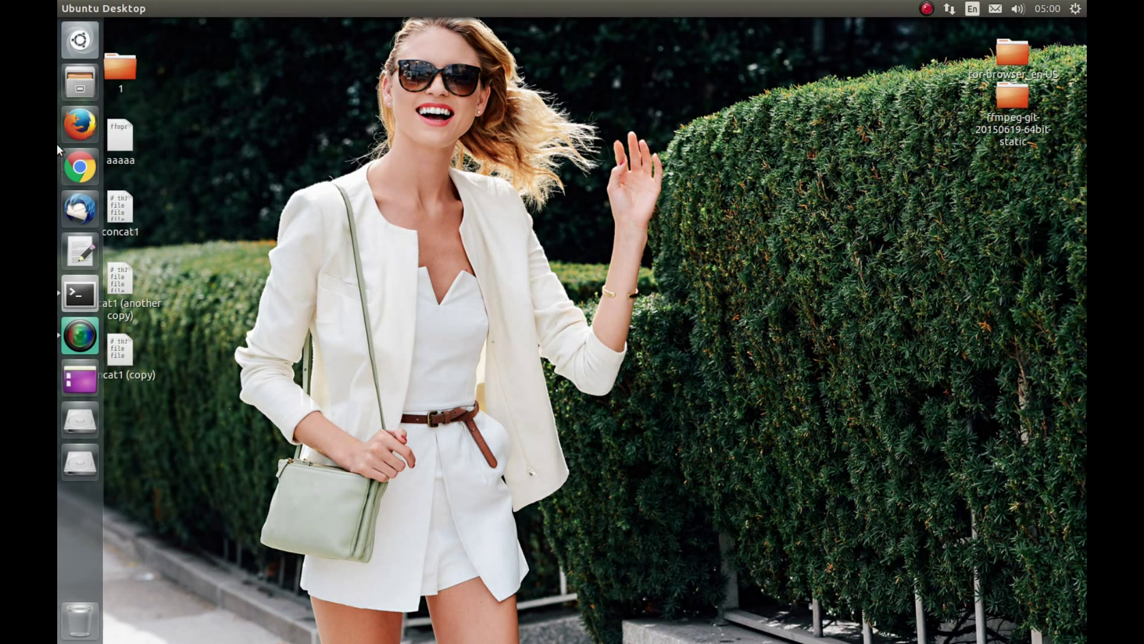
left_click(80, 40)
left_click(163, 113)
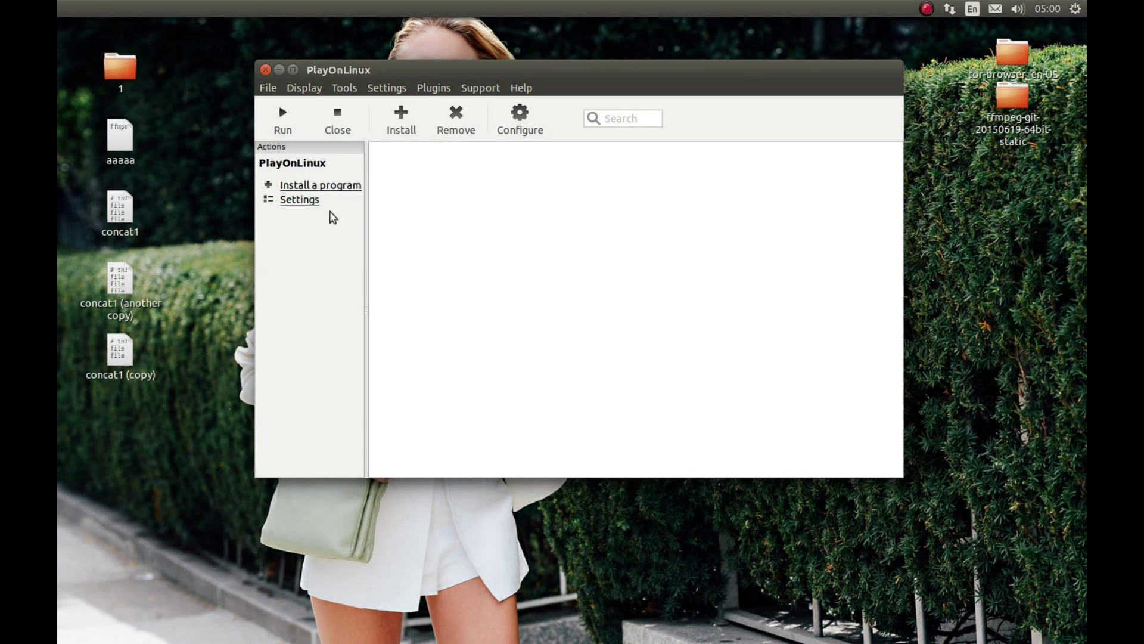
Download and install Wine 1.9.4 (x86) from Manage Wine versions, then close the manager.
left_click(343, 89)
left_click(349, 106)
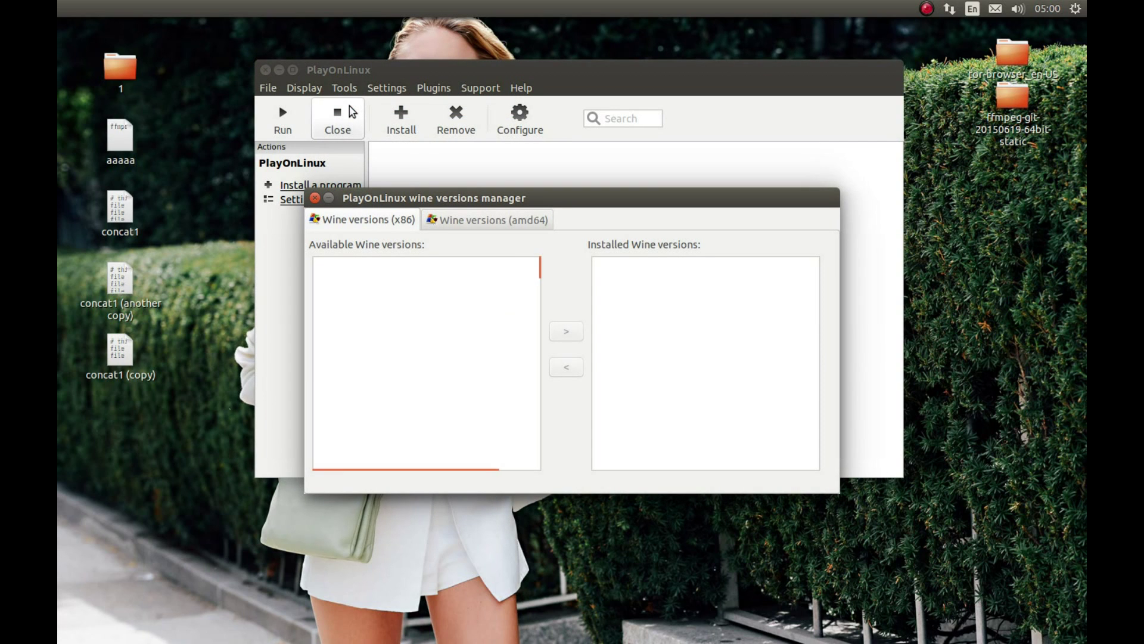
left_click(365, 268)
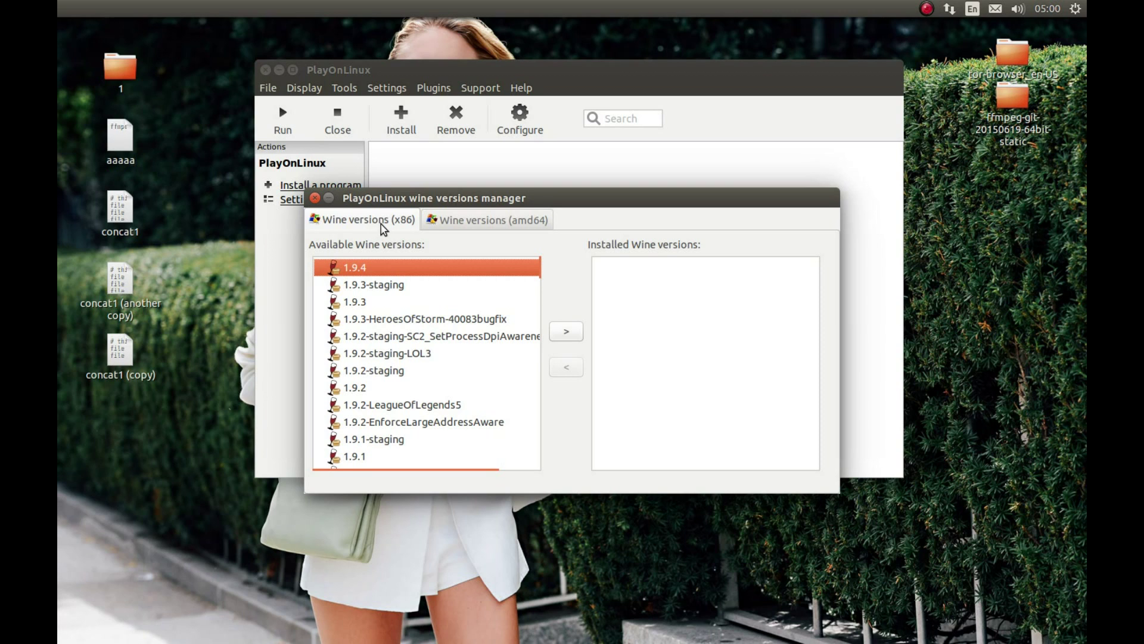
left_click(481, 223)
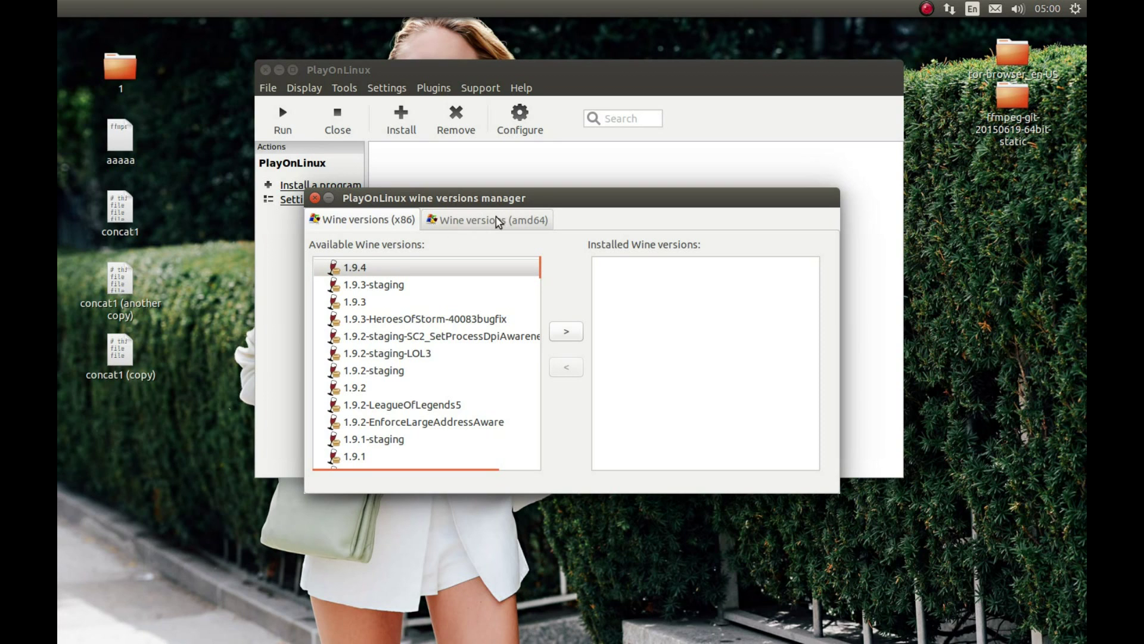
left_click(364, 219)
left_click(357, 268)
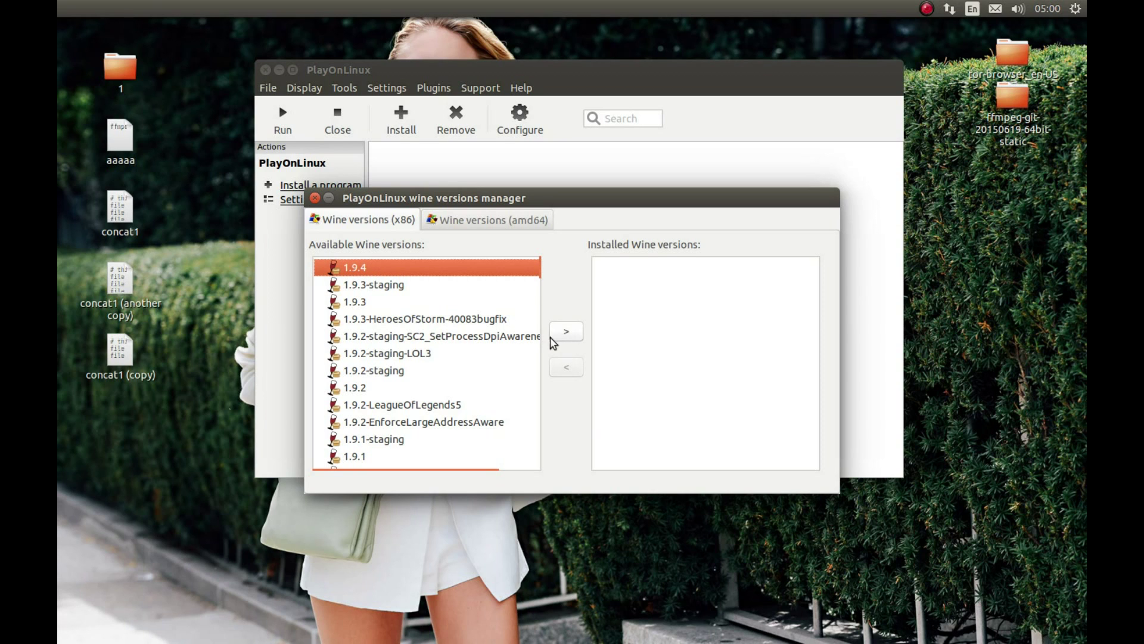
left_click(565, 332)
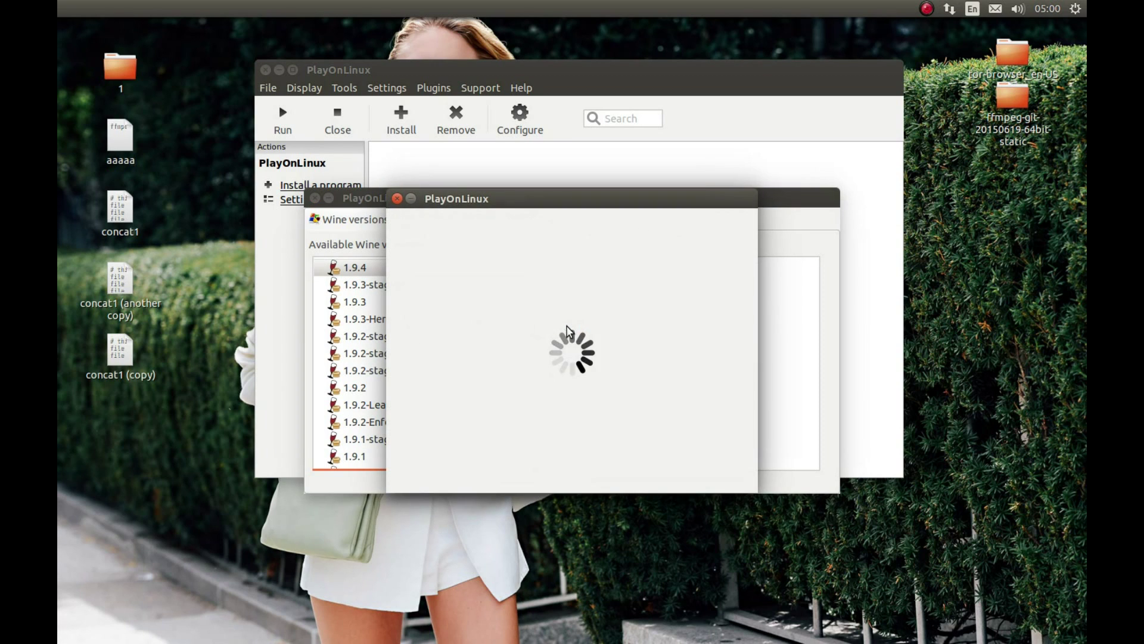
left_click(658, 483)
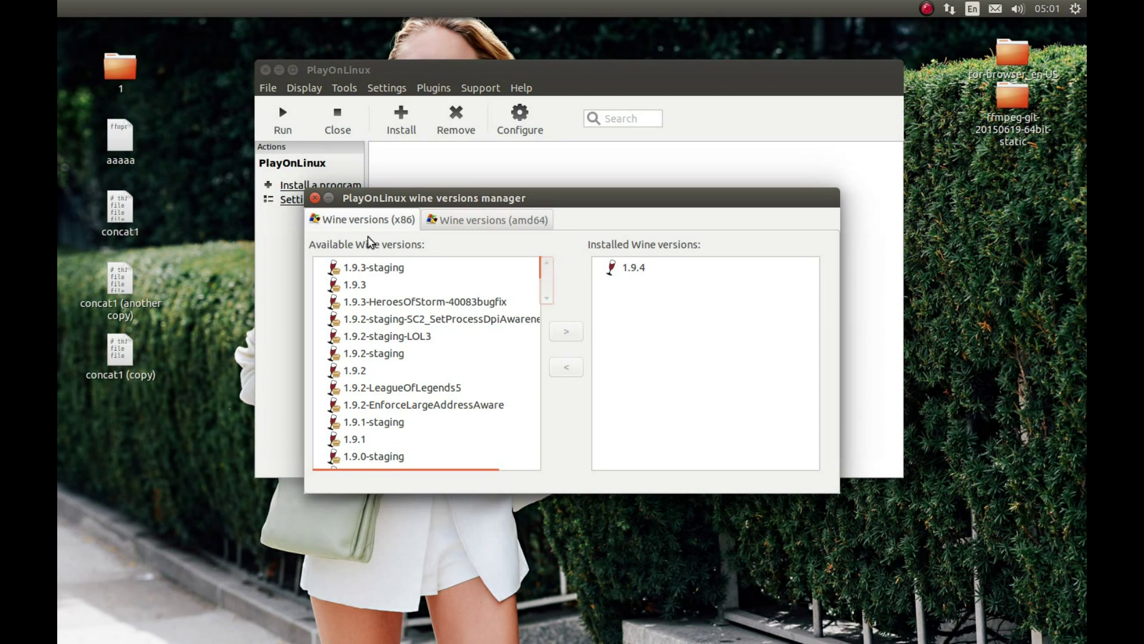
left_click(314, 198)
Search the install menu for 'stea' and start the Steam installer.
left_click(394, 129)
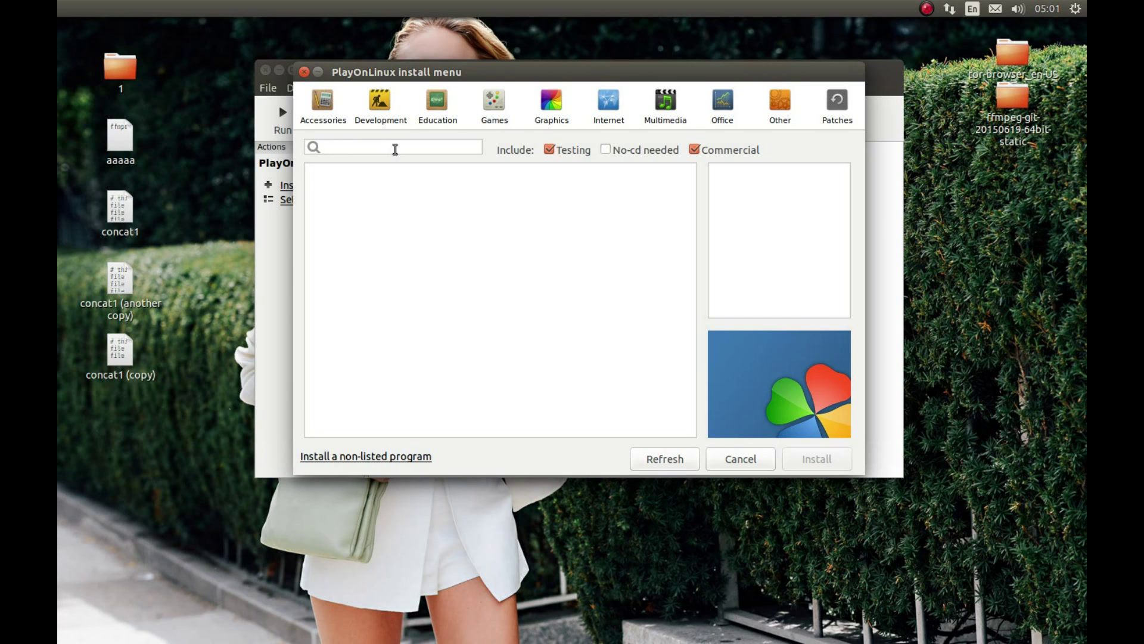
type("stea")
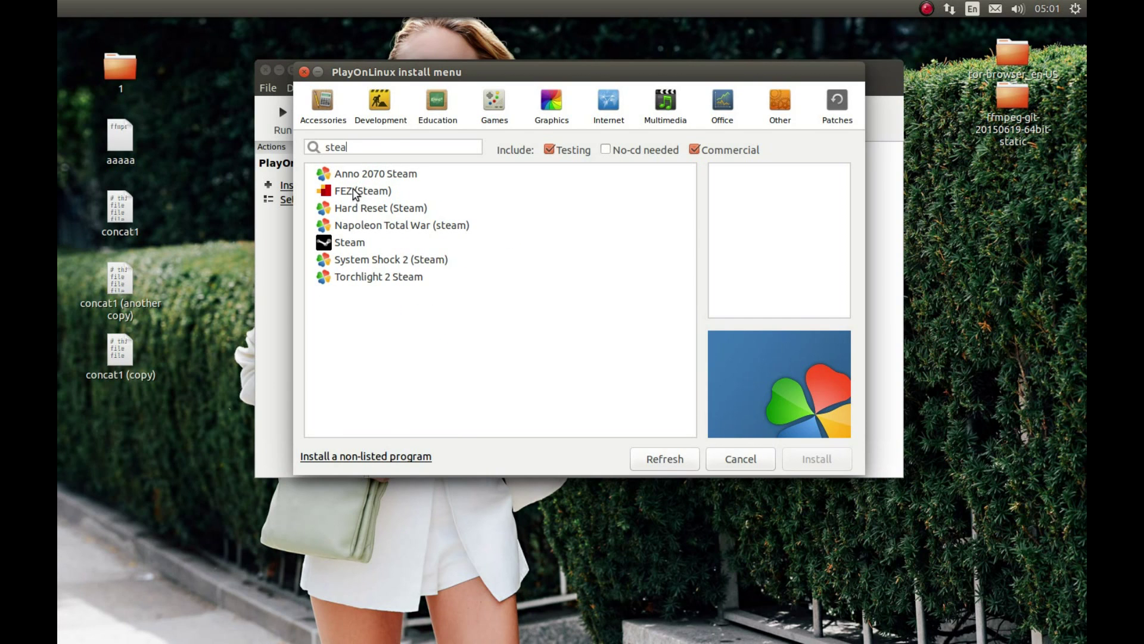
left_click(351, 242)
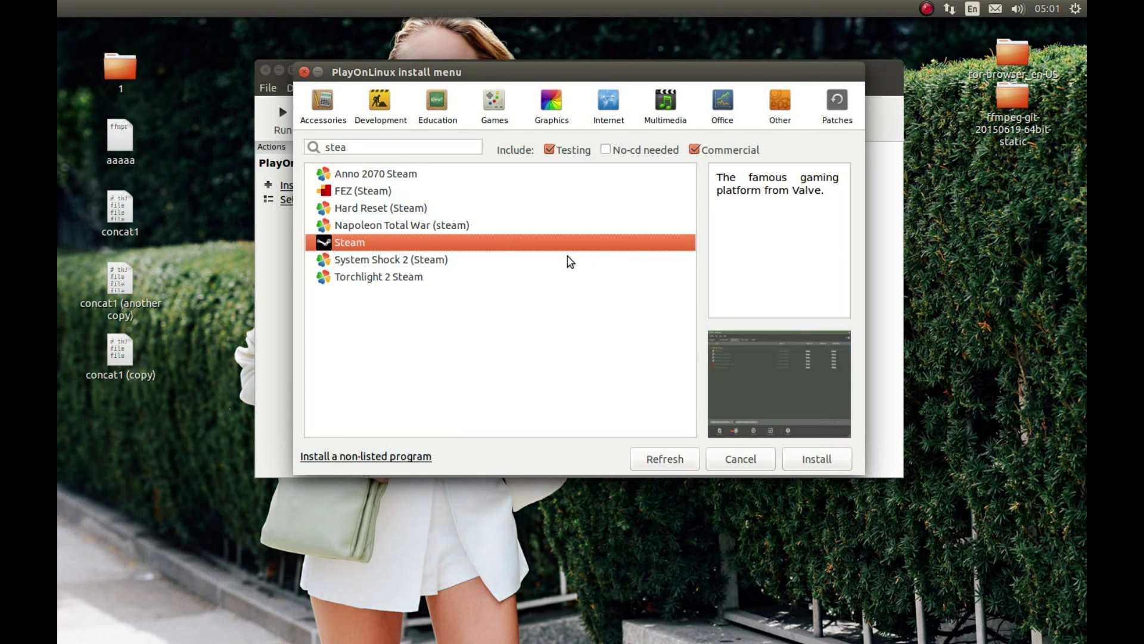
left_click(819, 466)
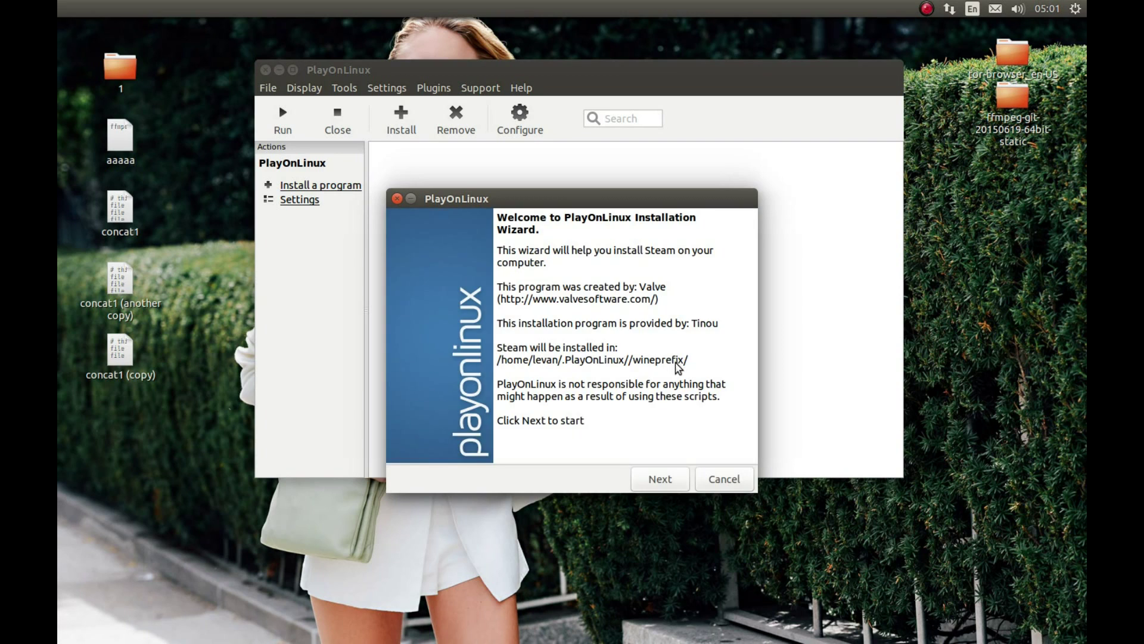
Complete the Steam wizard: accept the license, keep English, use the default location, finish.
left_click(664, 480)
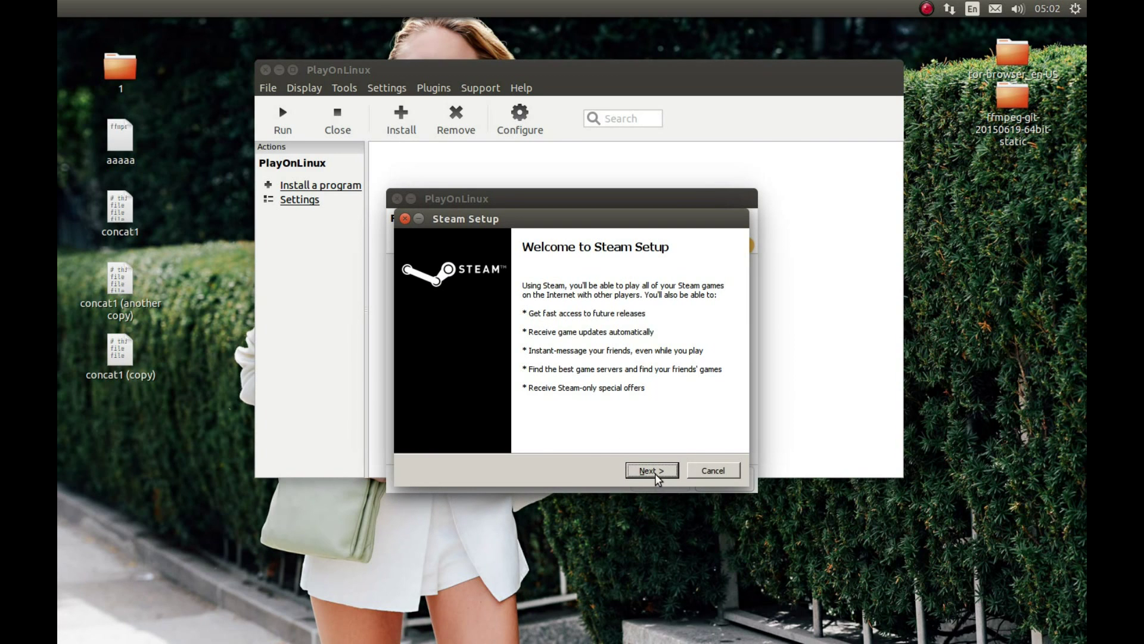
left_click(653, 471)
left_click(503, 438)
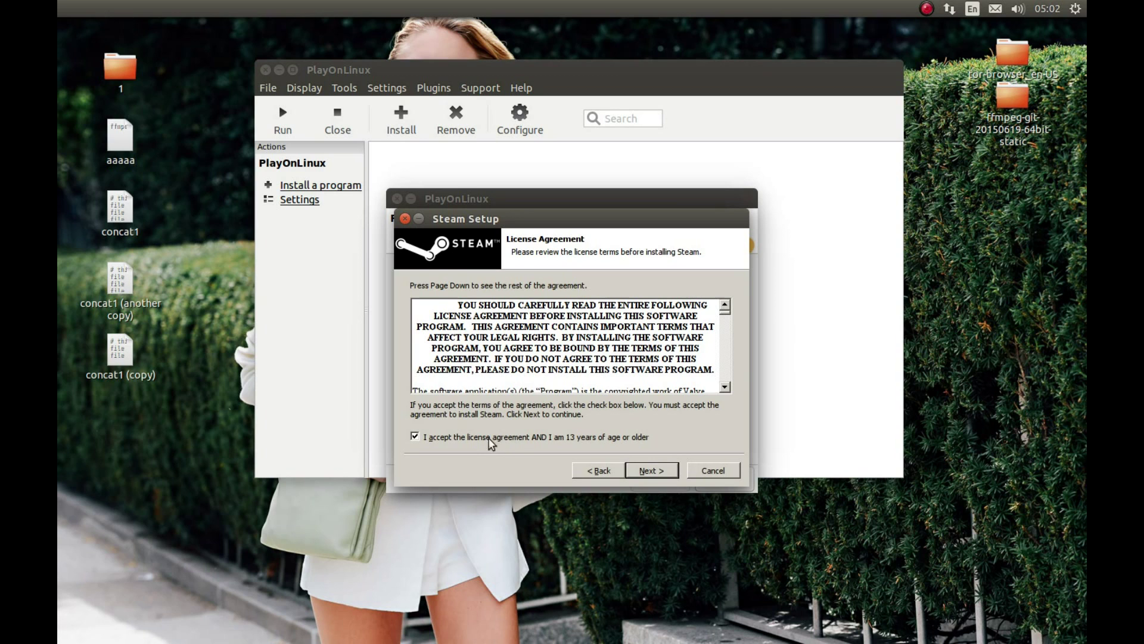
scroll(543, 378, "down", 15)
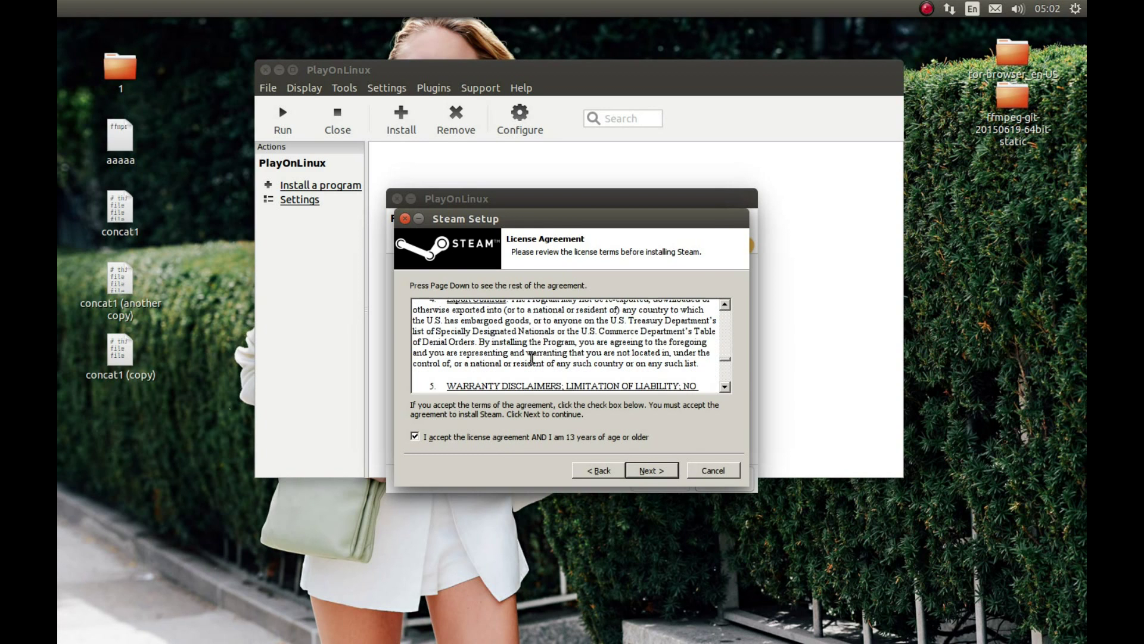
left_click(643, 472)
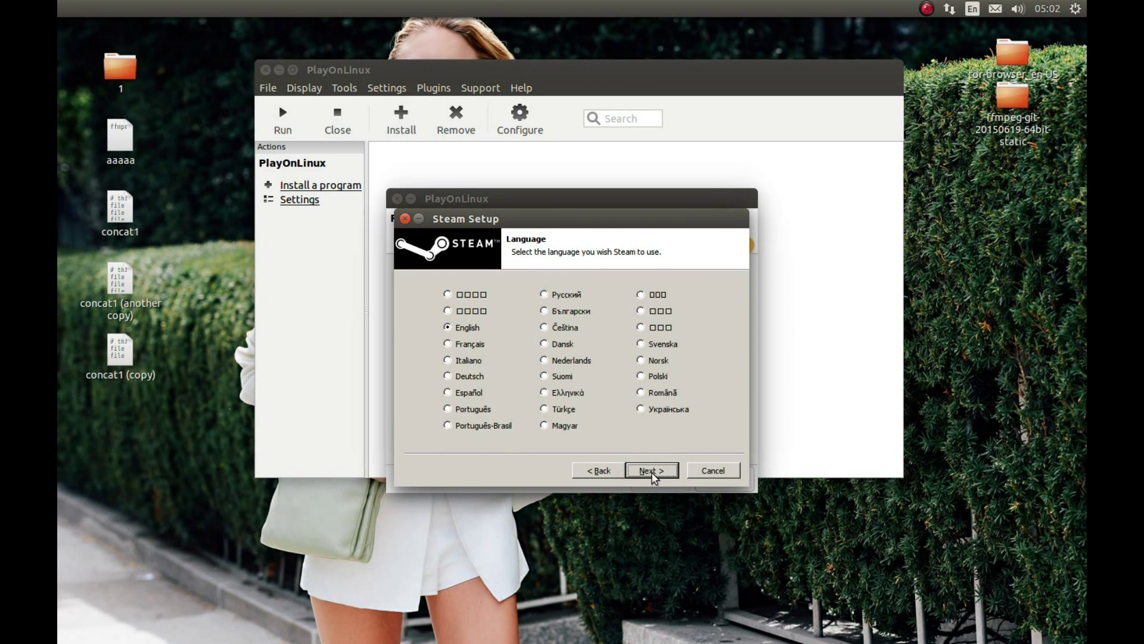
left_click(652, 471)
left_click(633, 470)
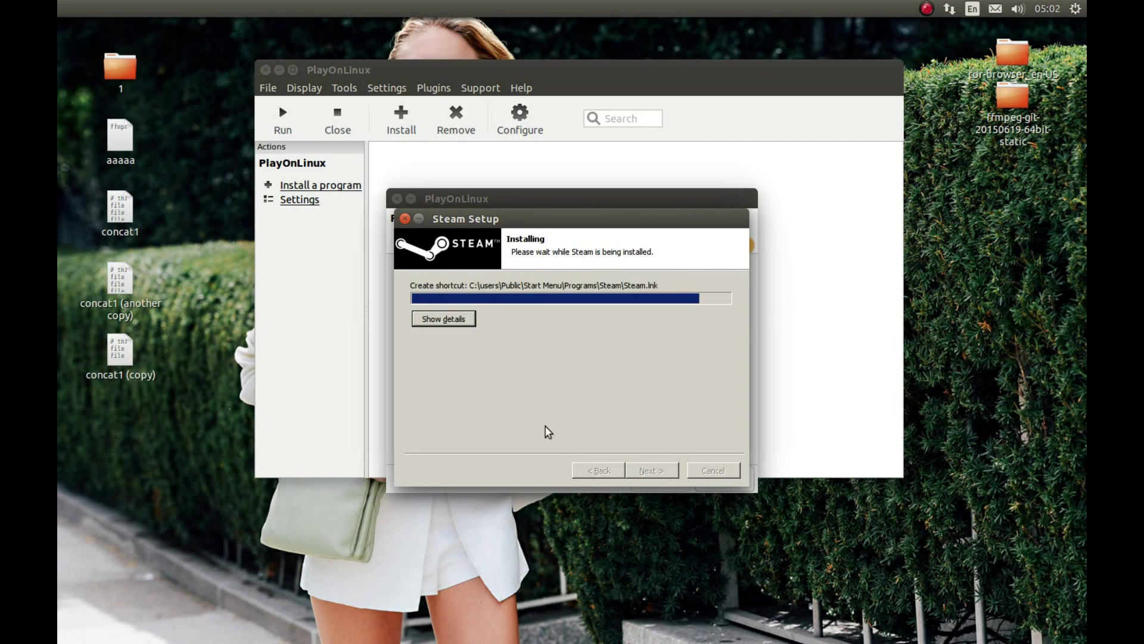
left_click(636, 471)
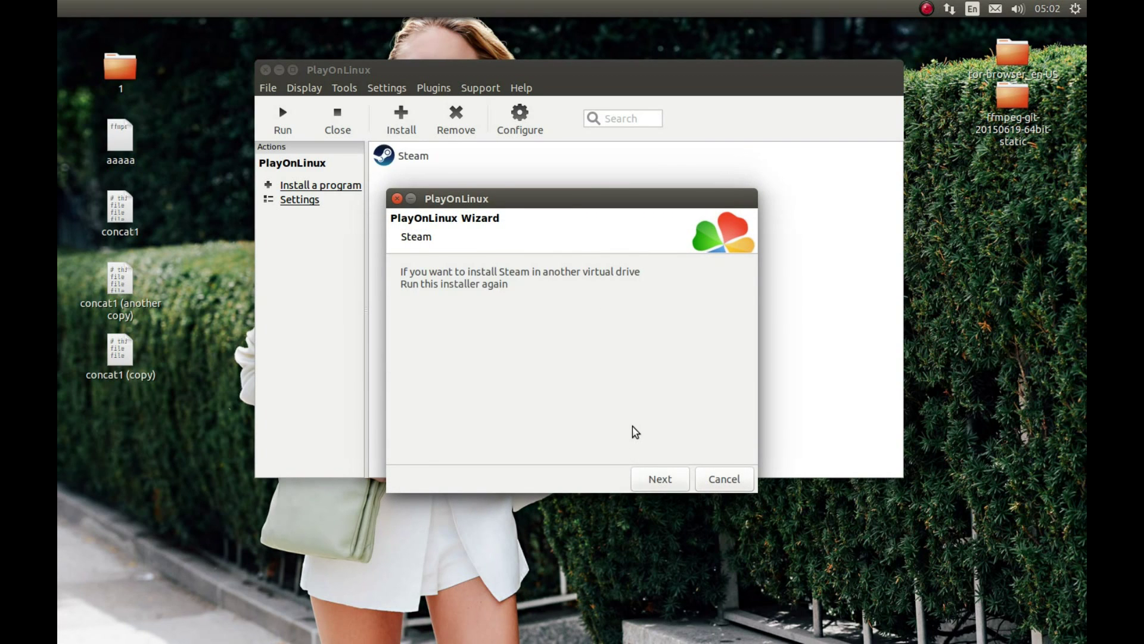
left_click(668, 480)
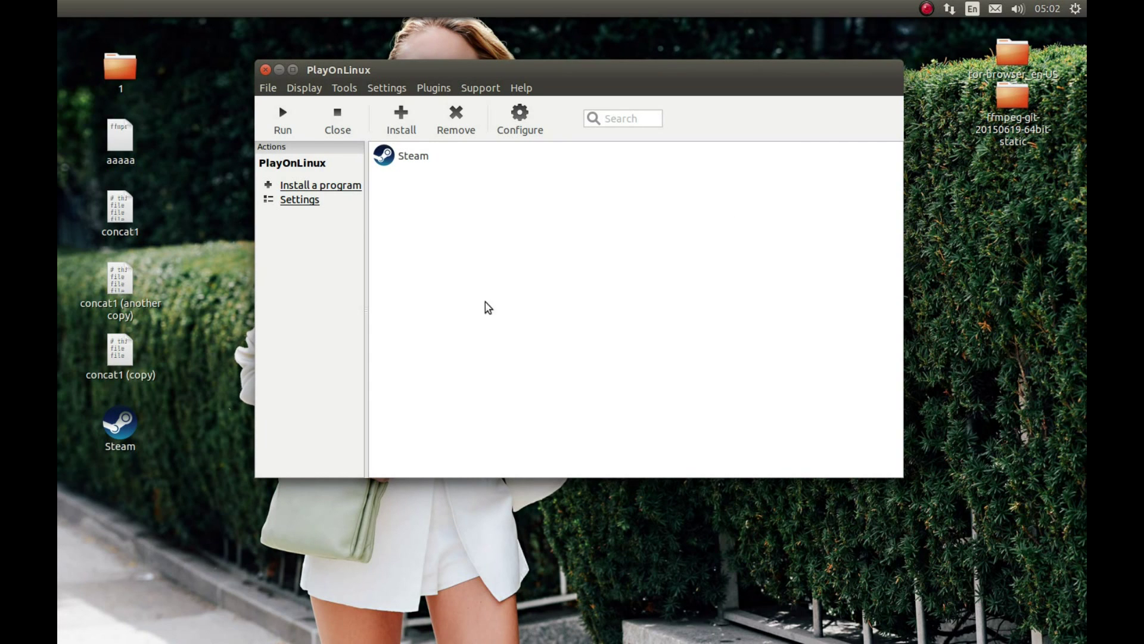
Start Steam, dismiss its crash error, and bring the Steam update window forward.
left_click(416, 159)
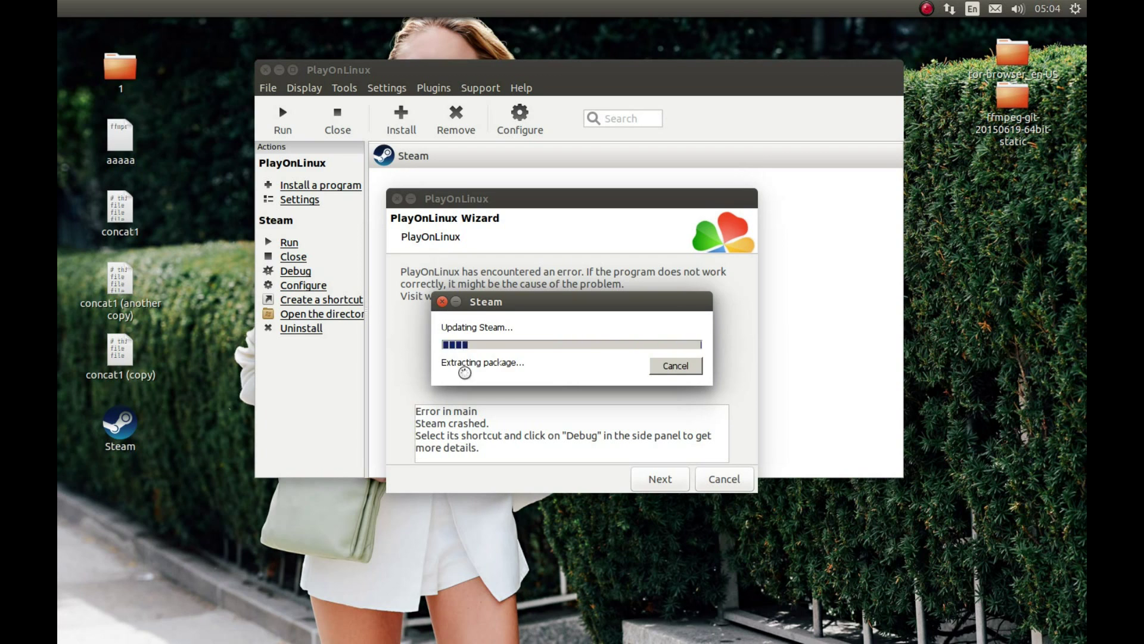
left_click(656, 484)
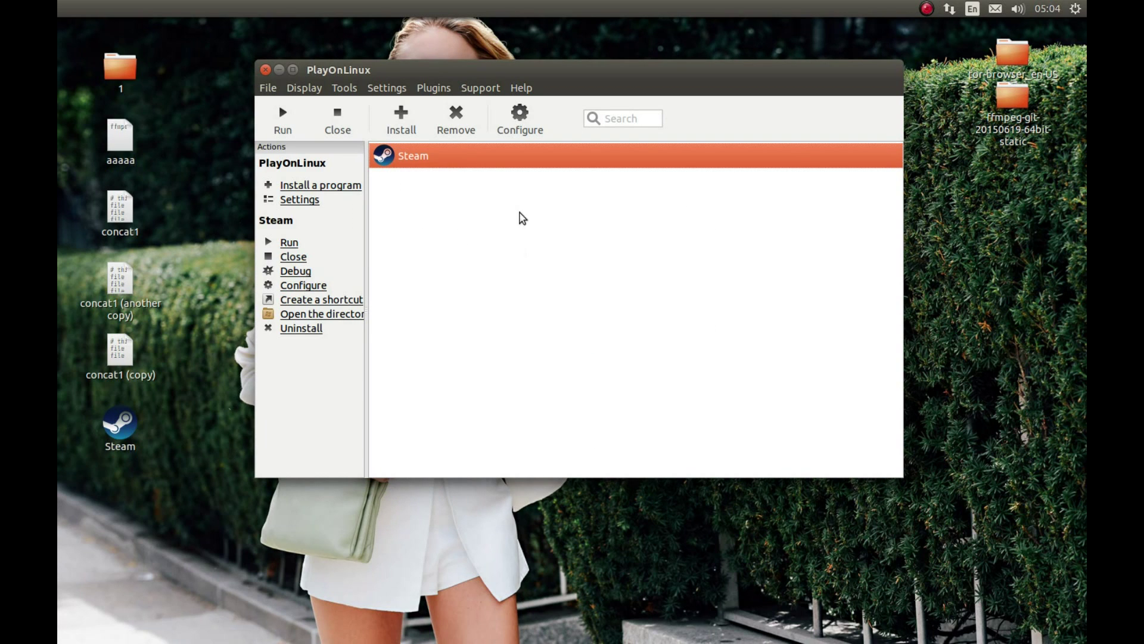
left_click(70, 417)
Log in to the existing Steam account and continue past the promo page to the Store.
left_click(516, 411)
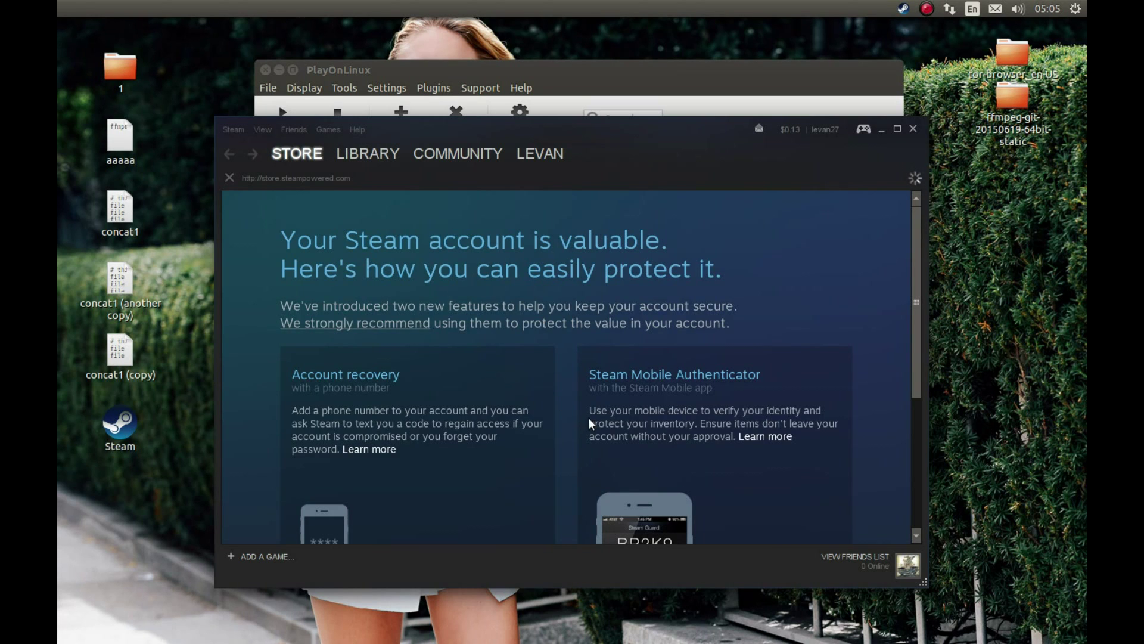
scroll(822, 438, "down", 4)
left_click(760, 524)
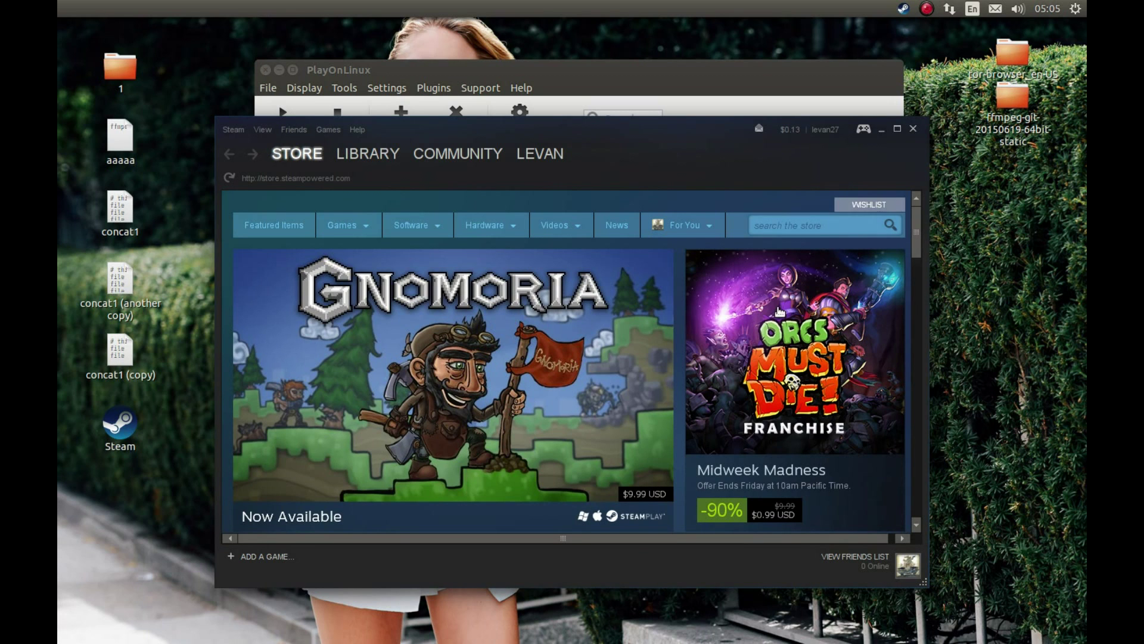
left_click(798, 219)
Search the store for 'PRO EVOLUTION' and open the Pro Evolution Soccer 2016 myClub page.
type("PRO EVOLUTION")
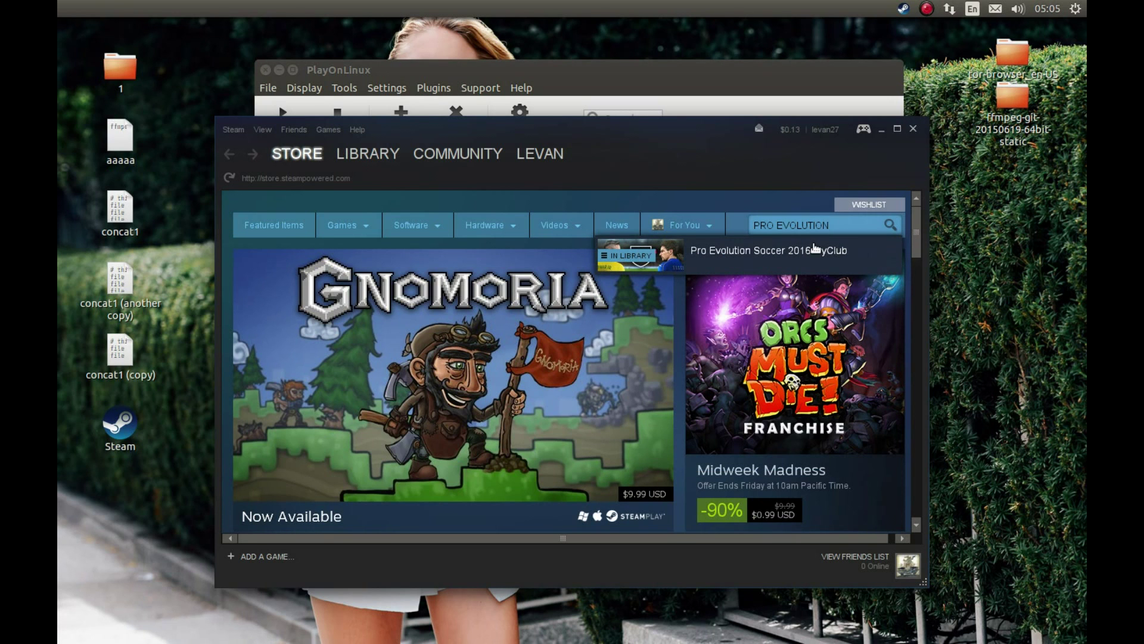
left_click(784, 255)
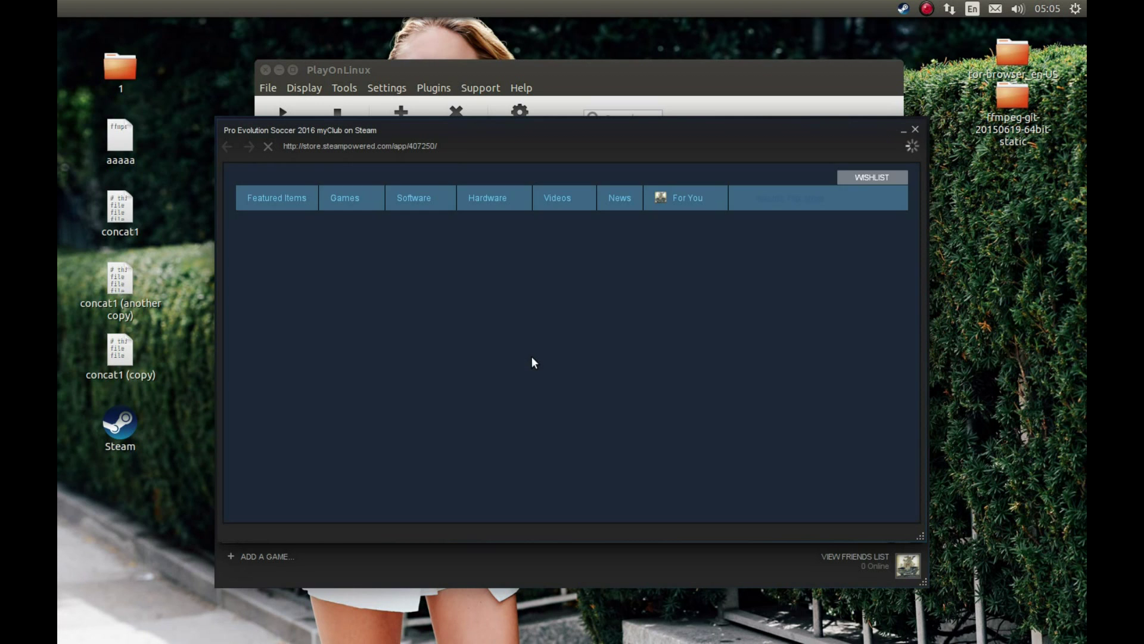
scroll(566, 369, "down", 3)
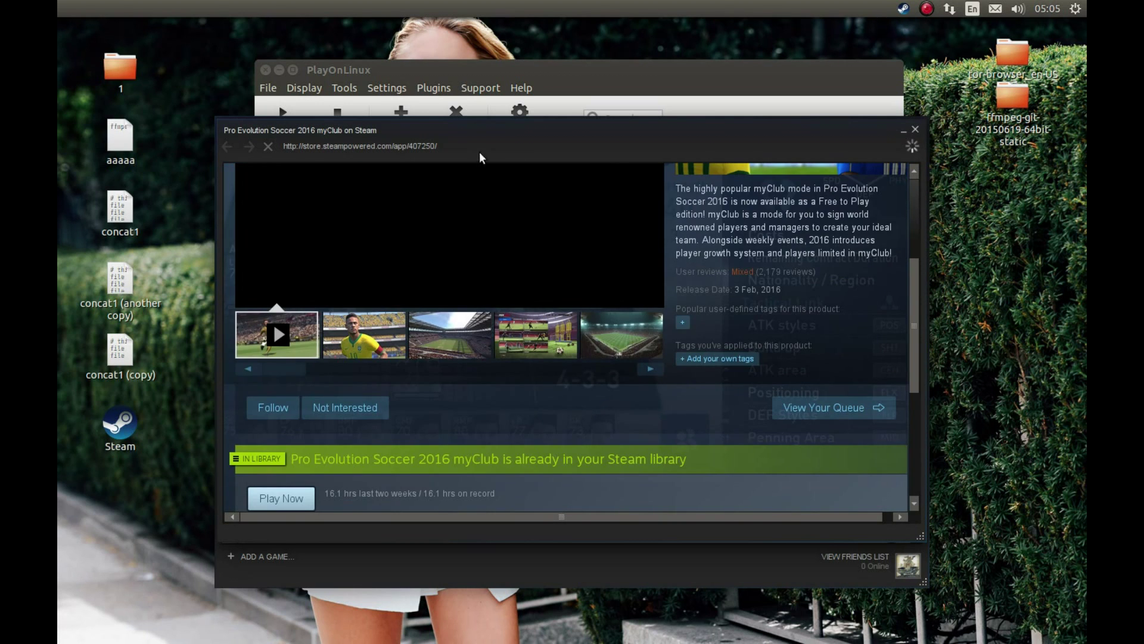
left_click_drag(525, 152, 484, 179)
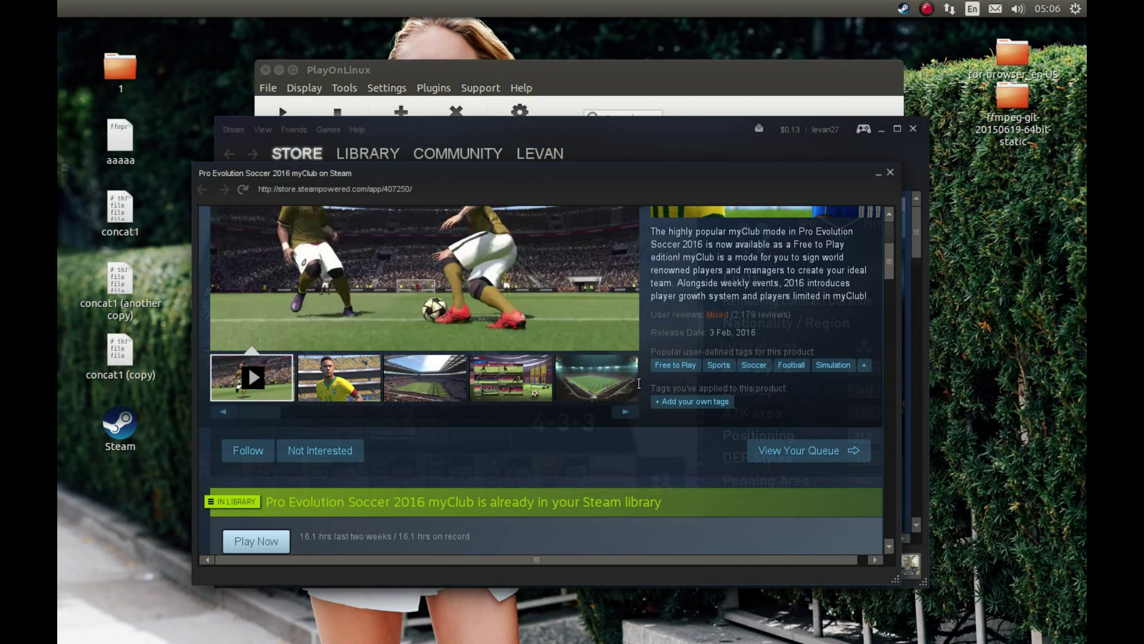
scroll(711, 454, "down", 10)
scroll(714, 442, "down", 2)
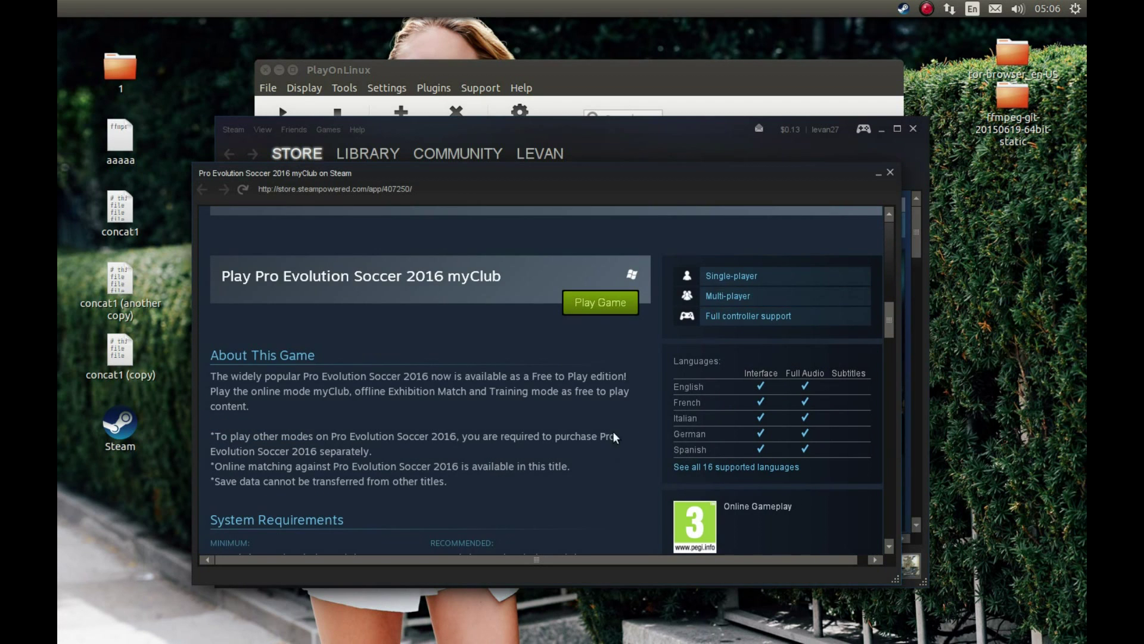
scroll(602, 317, "up", 1)
mouse_move(514, 169)
left_mouse_down()
mouse_move(579, 184)
mouse_move(541, 162)
mouse_move(529, 172)
left_mouse_up()
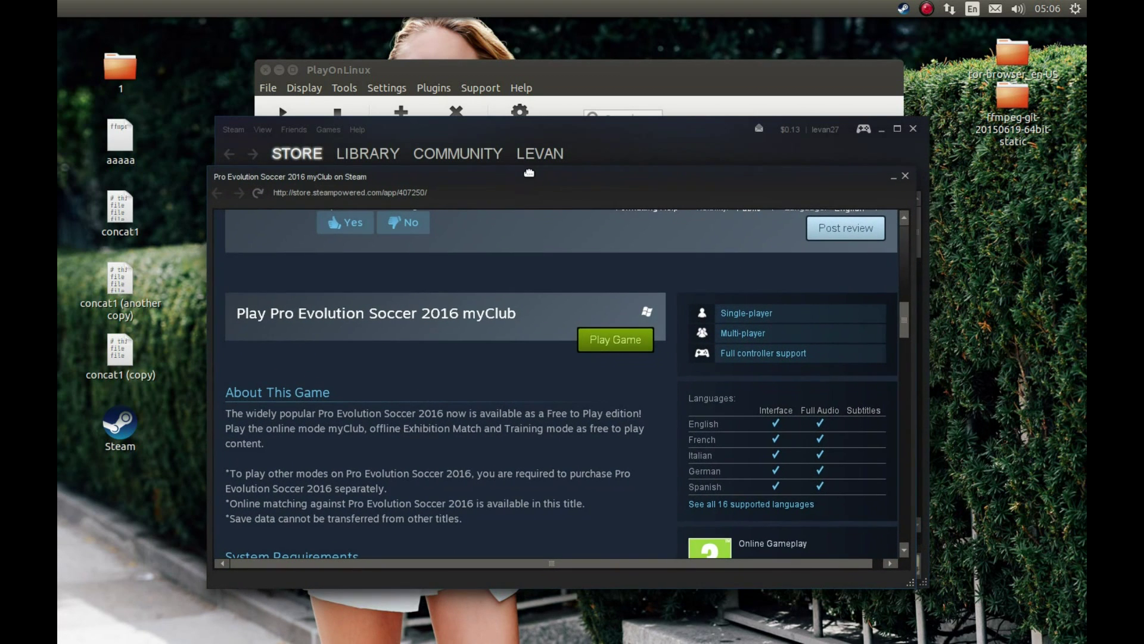
Install Pro Evolution Soccer 2016 myClub at the default location, then close the run window and Wine error.
left_click(607, 344)
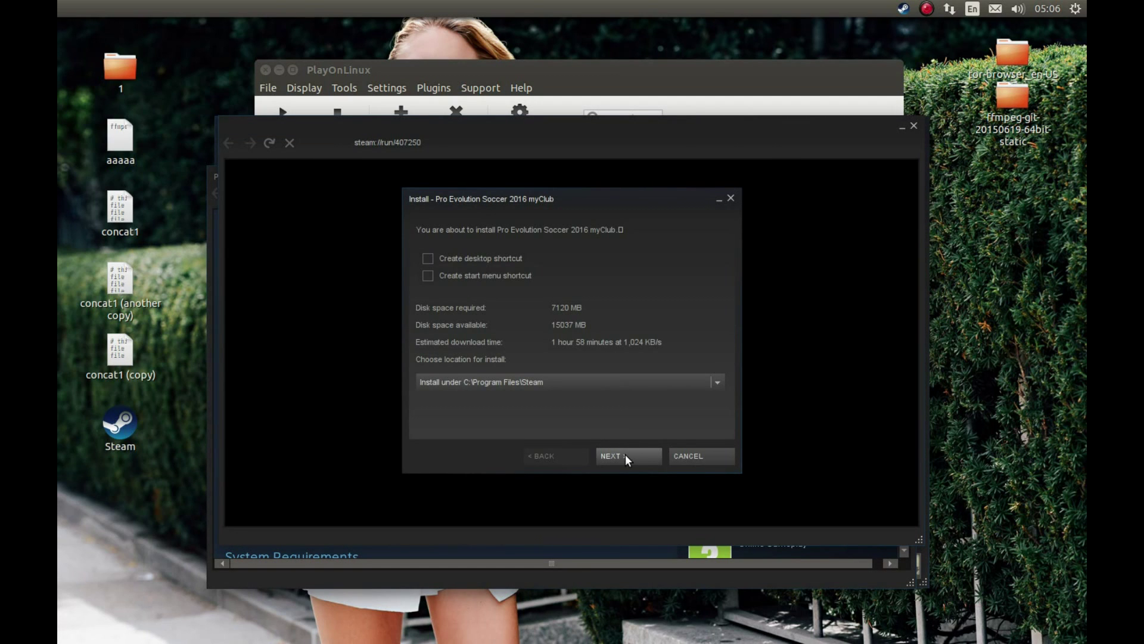
left_click(632, 453)
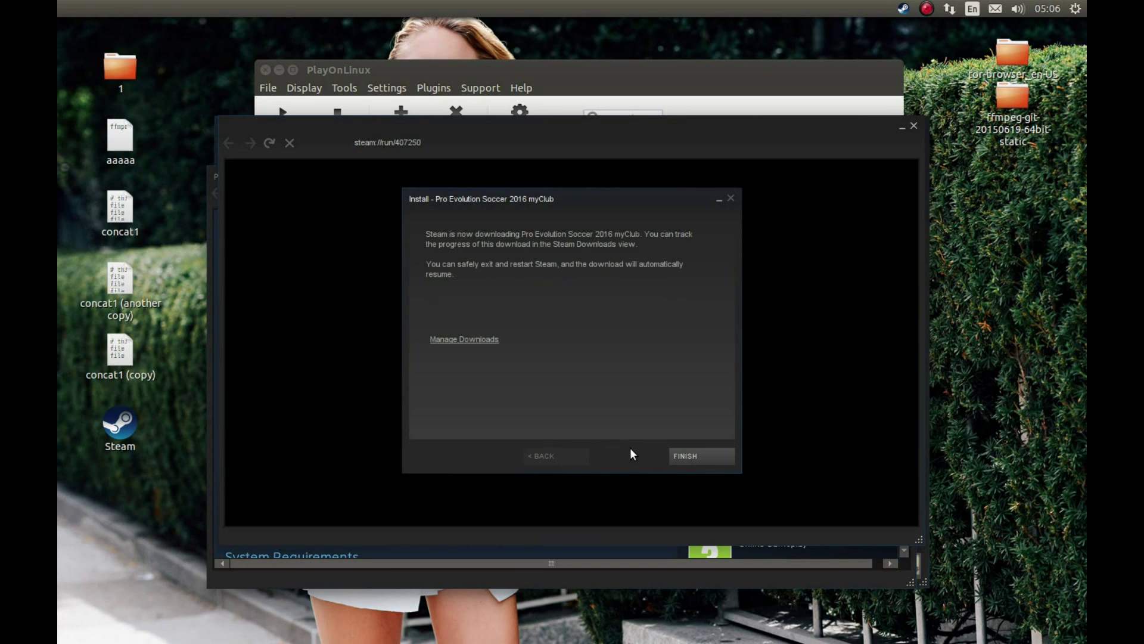
left_click(692, 457)
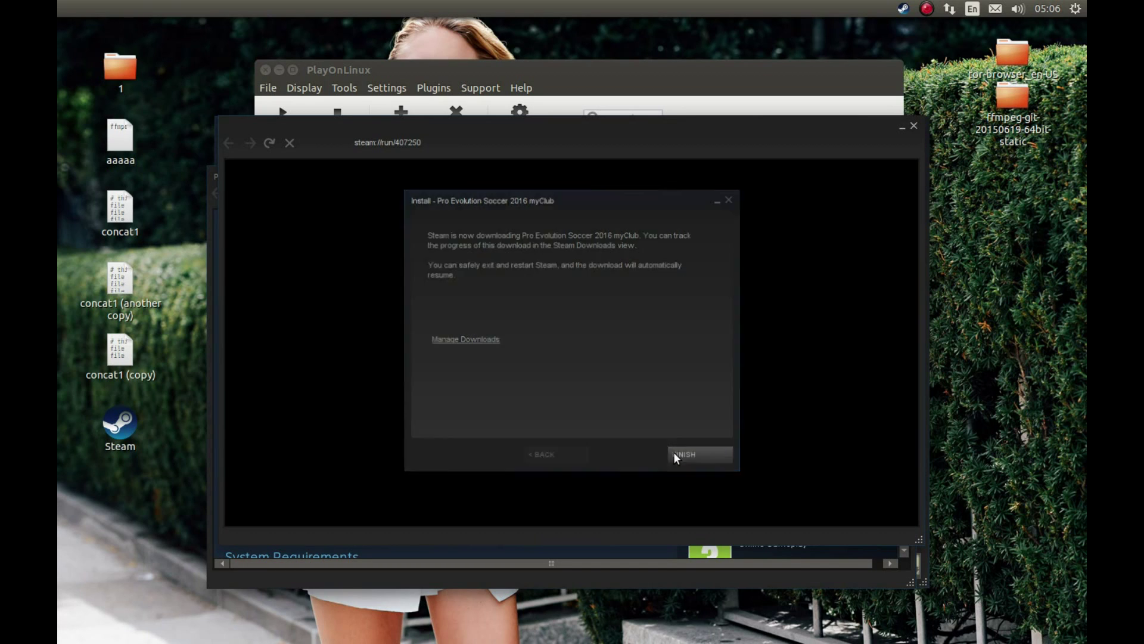
left_click(914, 126)
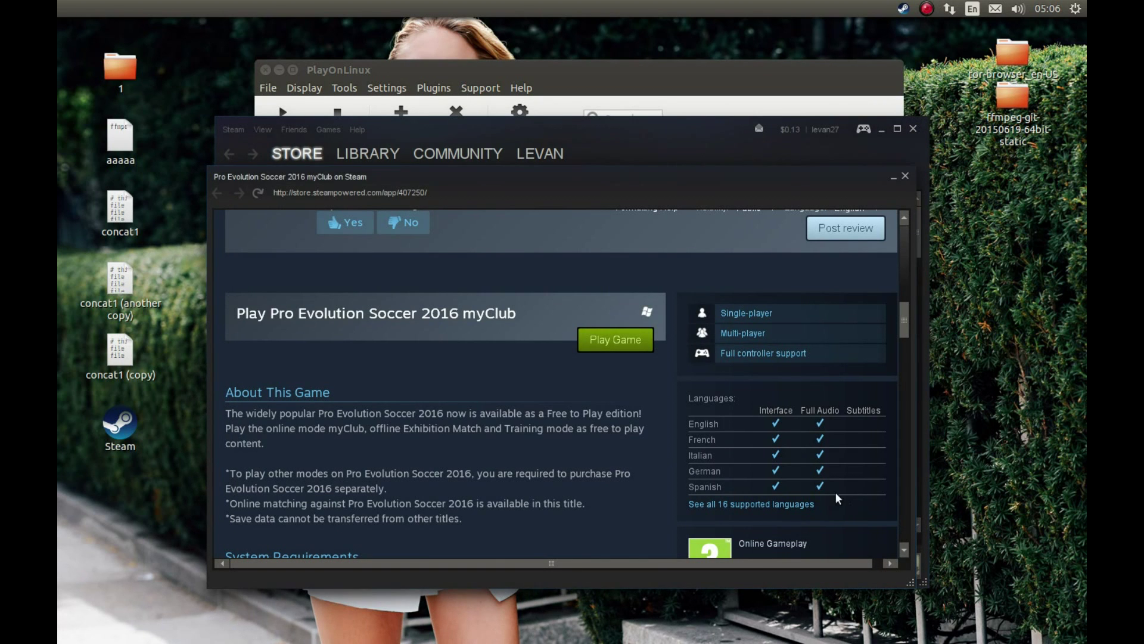
left_click(416, 322)
Close the store window, check download progress, and show Pro Evolution Soccer 2016 myClub in the Library.
left_click(904, 178)
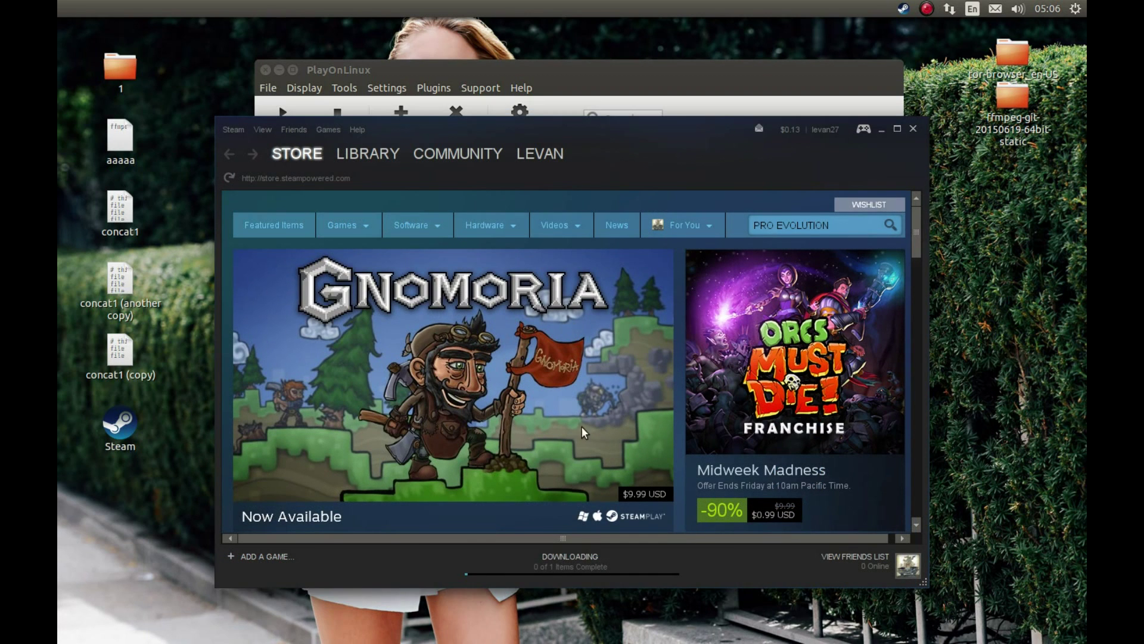
left_click(550, 561)
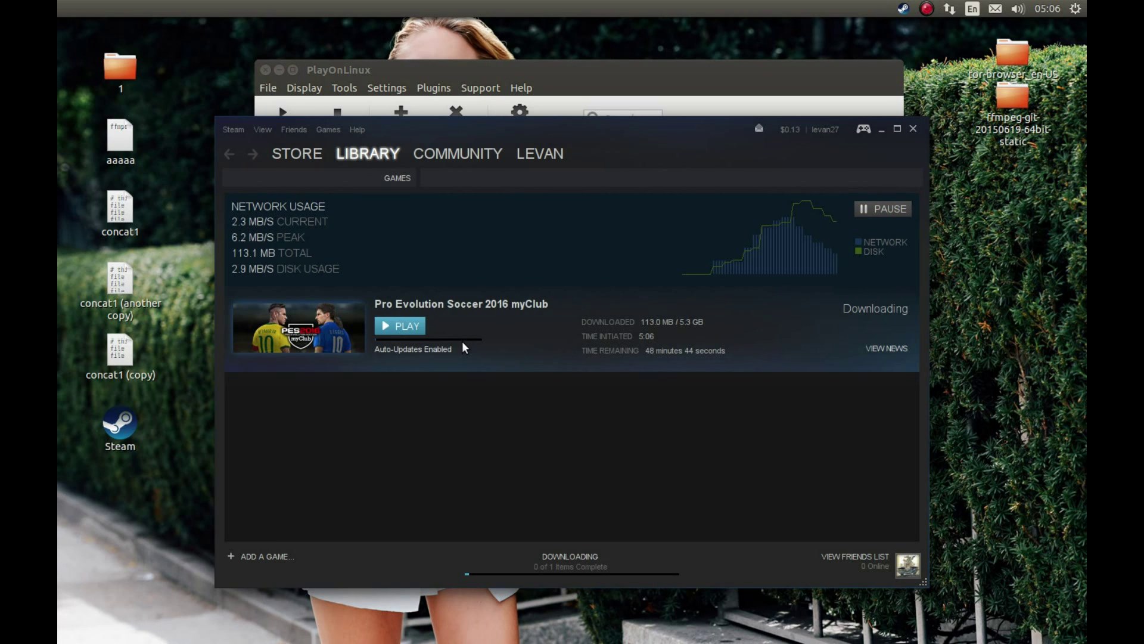
left_click(463, 348)
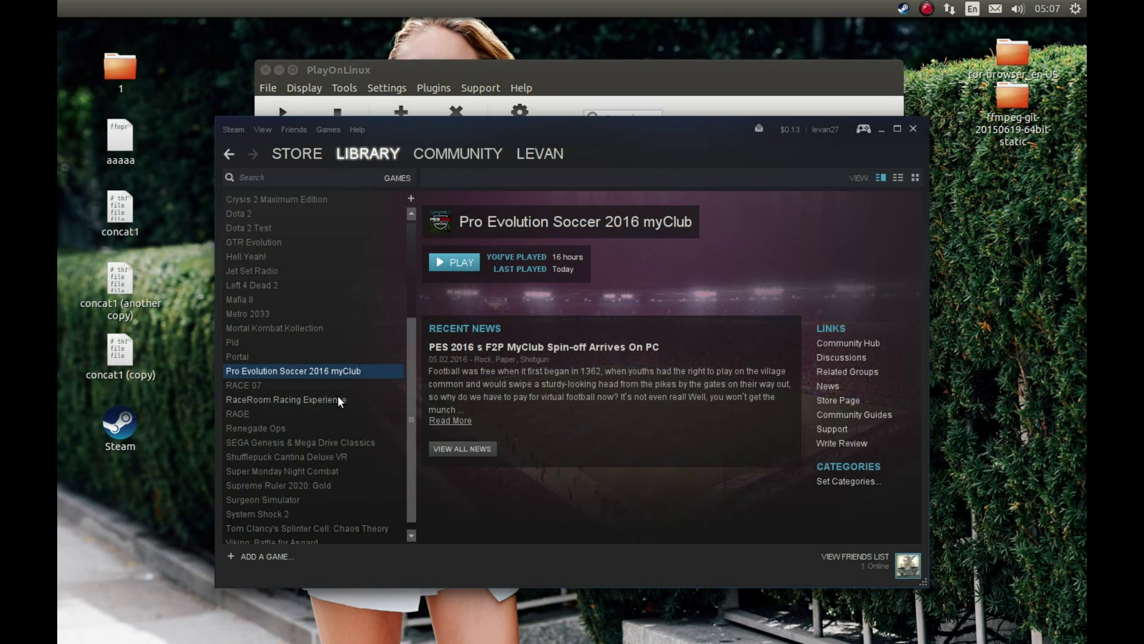
scroll(342, 370, "down", 1)
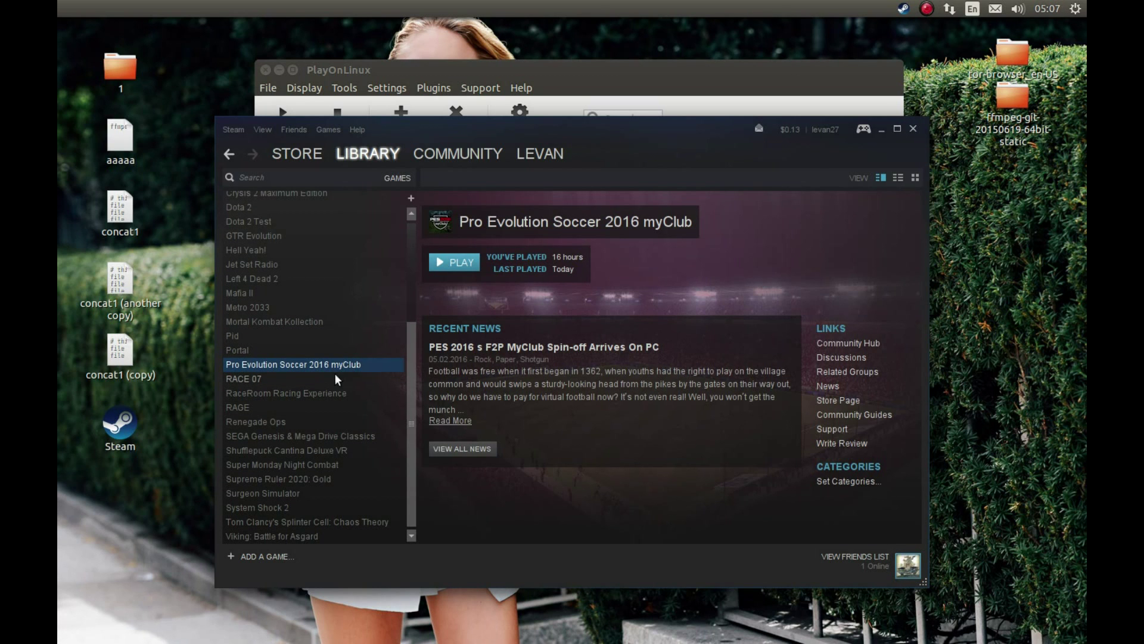
left_click(271, 351)
left_click(268, 364)
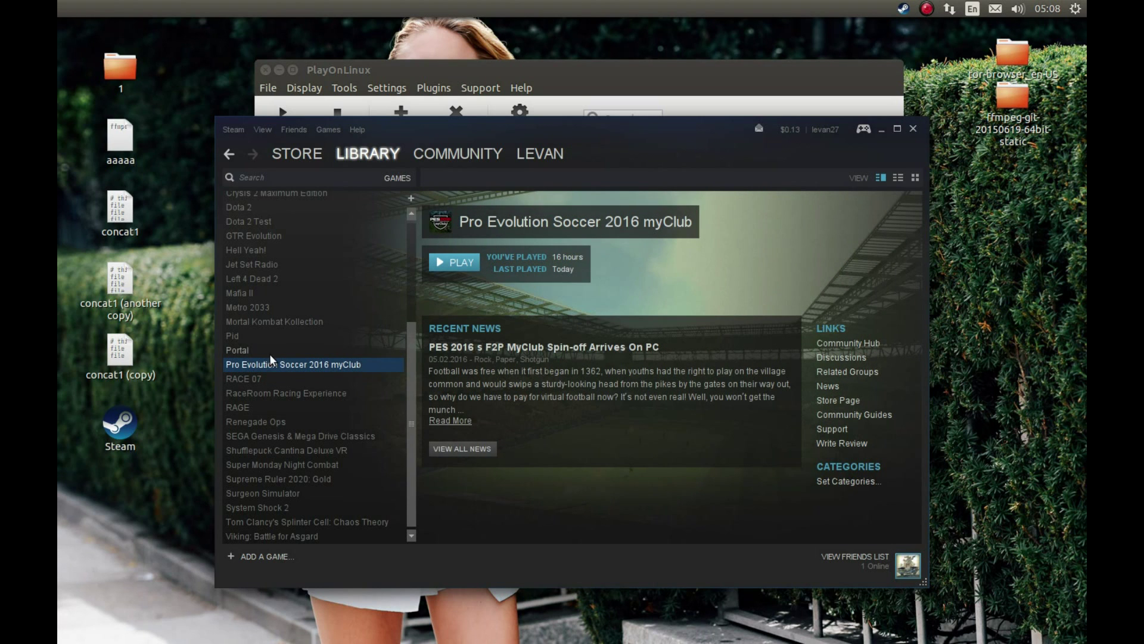
Launch Pro Evolution Soccer 2016 myClub with Play Game from its Library context menu.
right_click(267, 362)
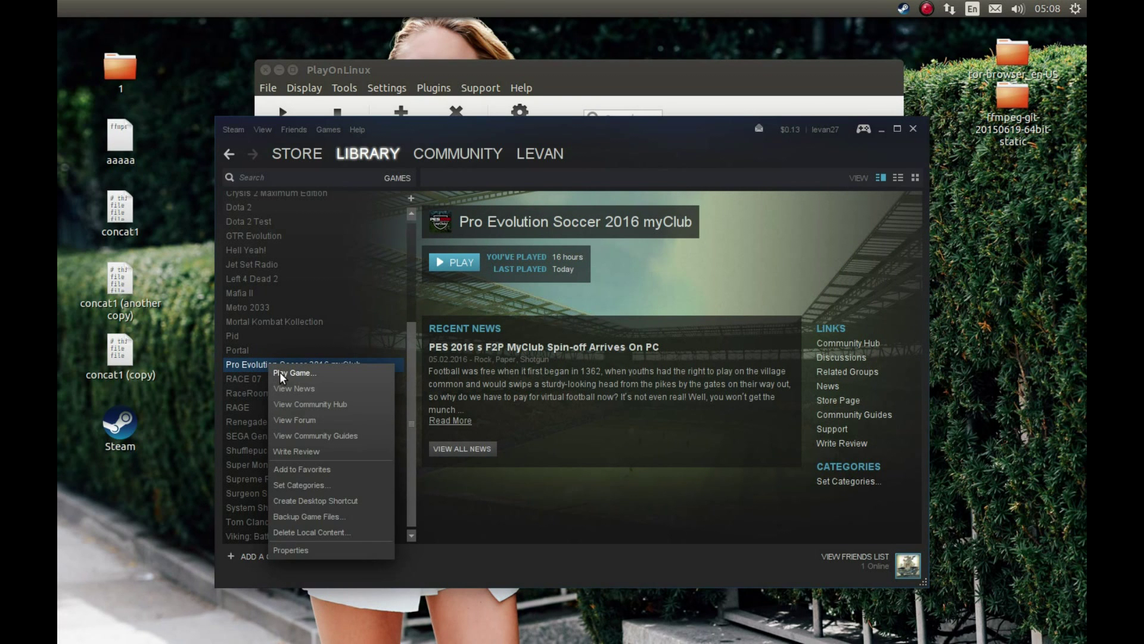
left_click(295, 374)
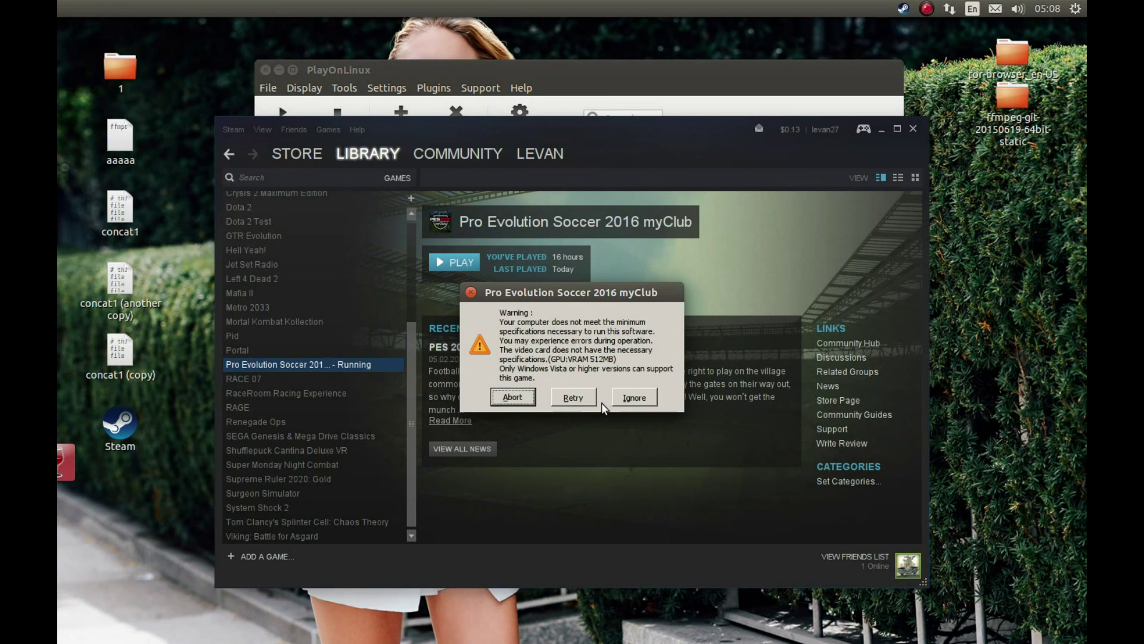
Ignore the minimum-specifications warning to run the game, then close its black window.
left_click(633, 397)
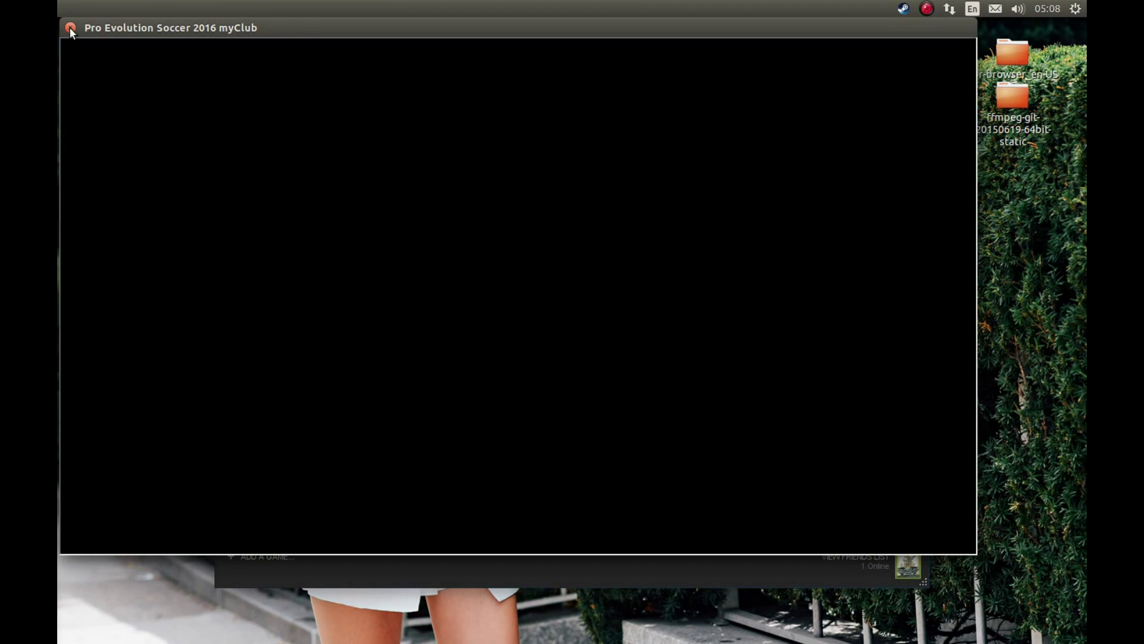
left_click(69, 26)
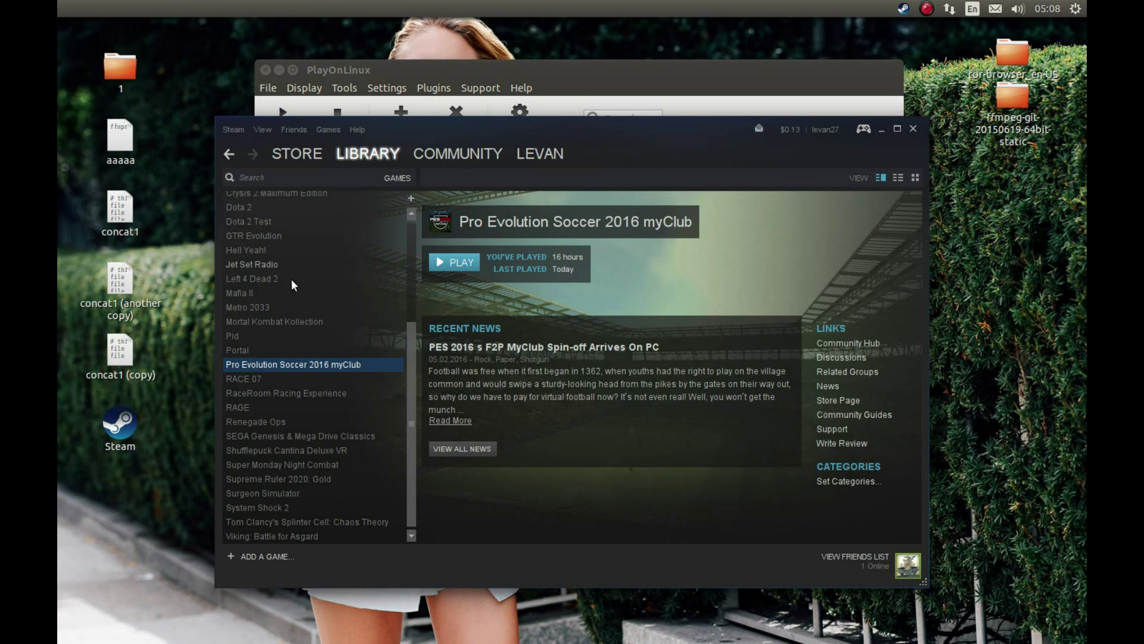
Exit Steam and set the Steam virtual drive's Wine version to 1.9.4 in PlayOnLinux.
left_click(230, 130)
left_click(241, 251)
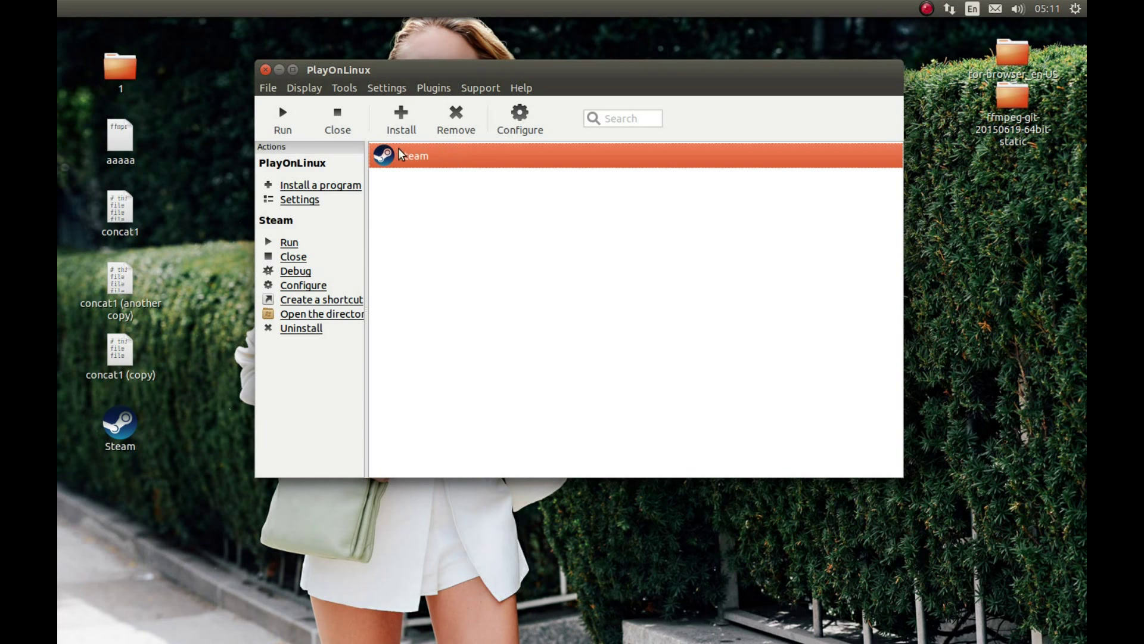
left_click(519, 117)
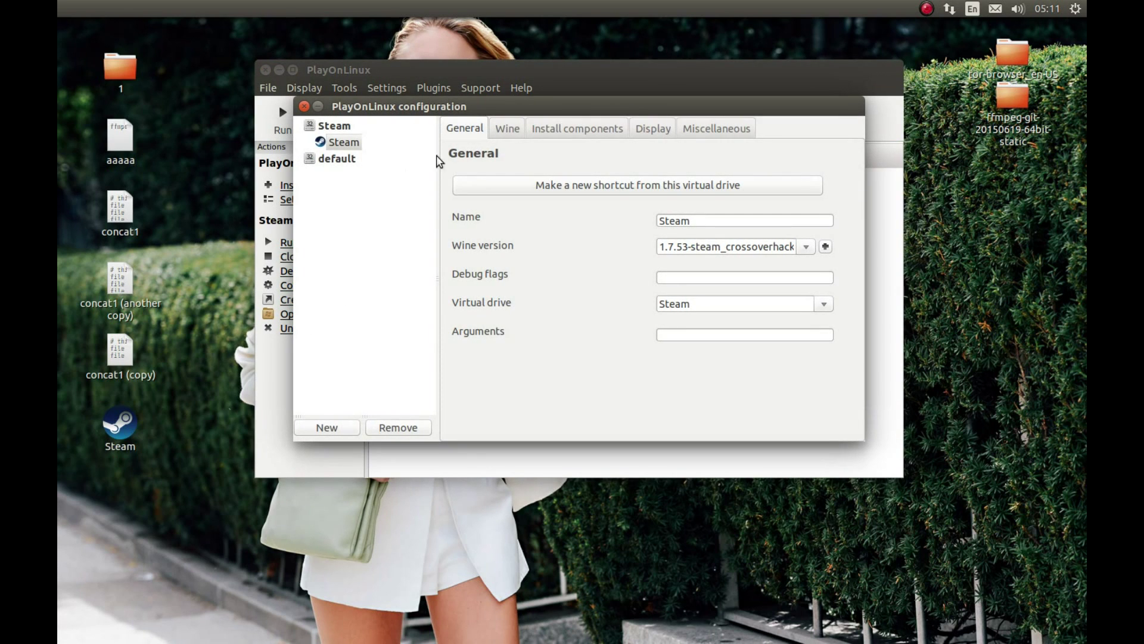
left_click(335, 127)
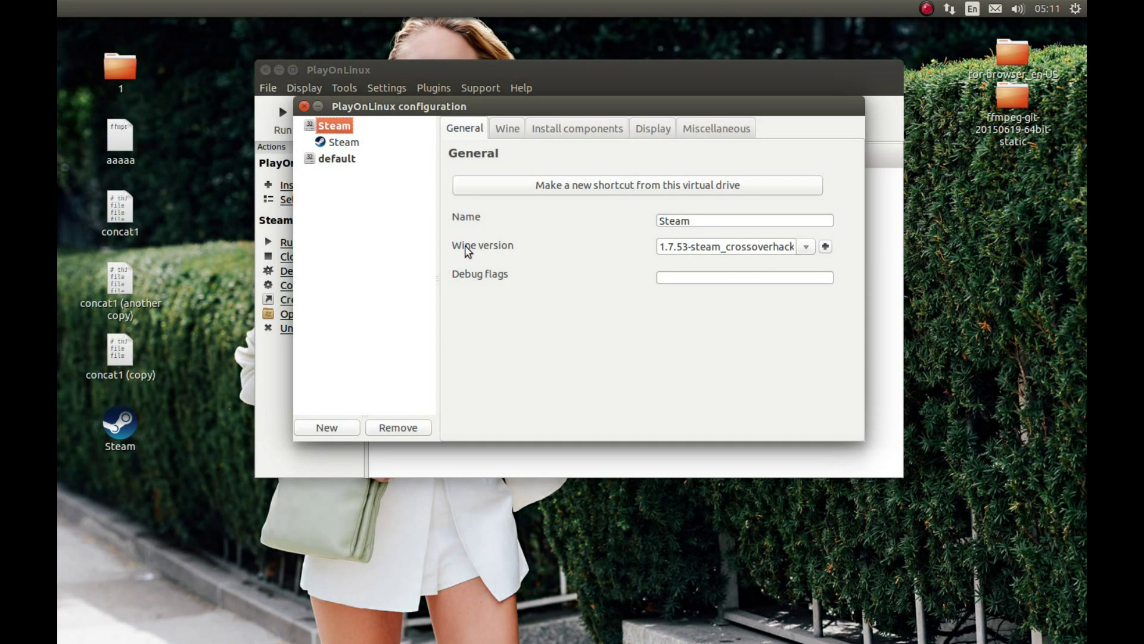
left_click(807, 248)
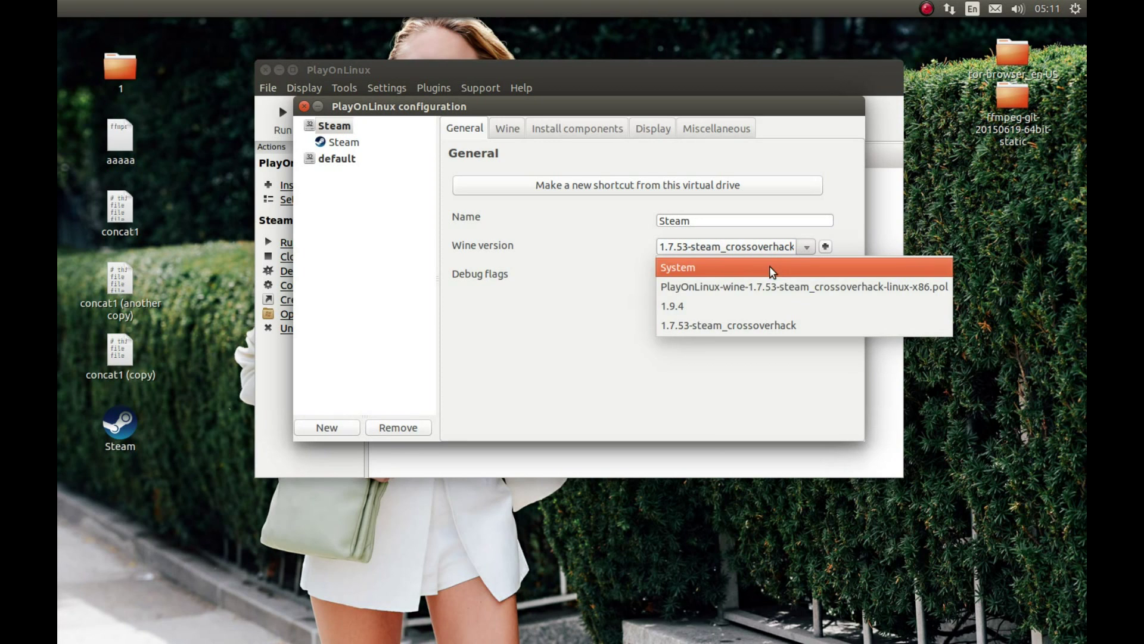
left_click(690, 313)
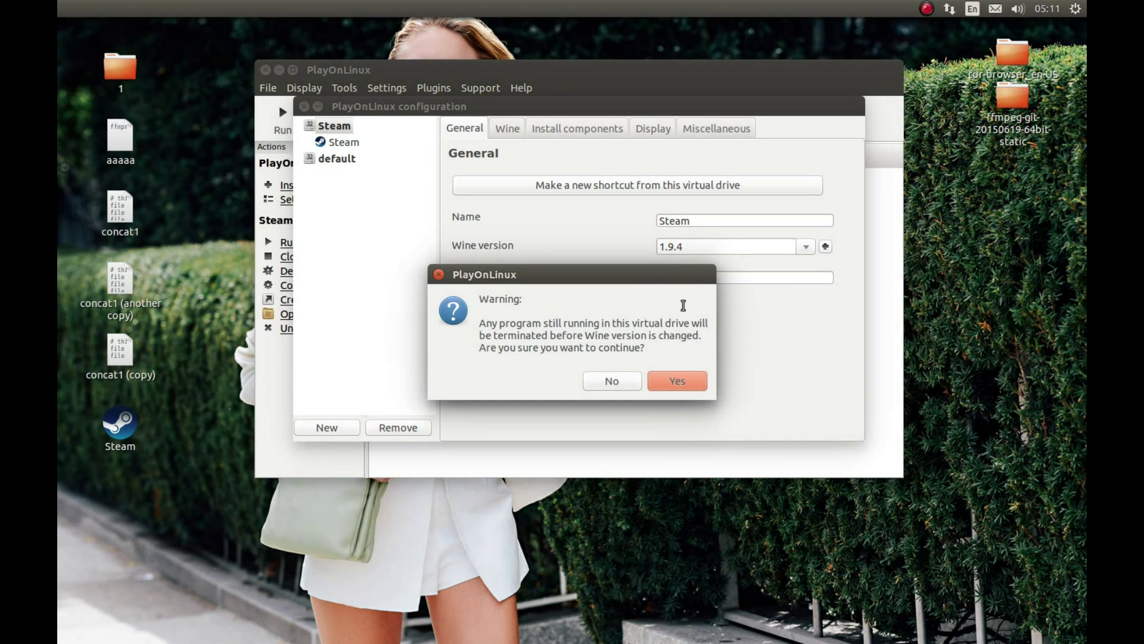
Confirm the Wine 1.9.4 switch and install dotnet40 into the Steam drive, dismissing the .NET error.
left_click(673, 380)
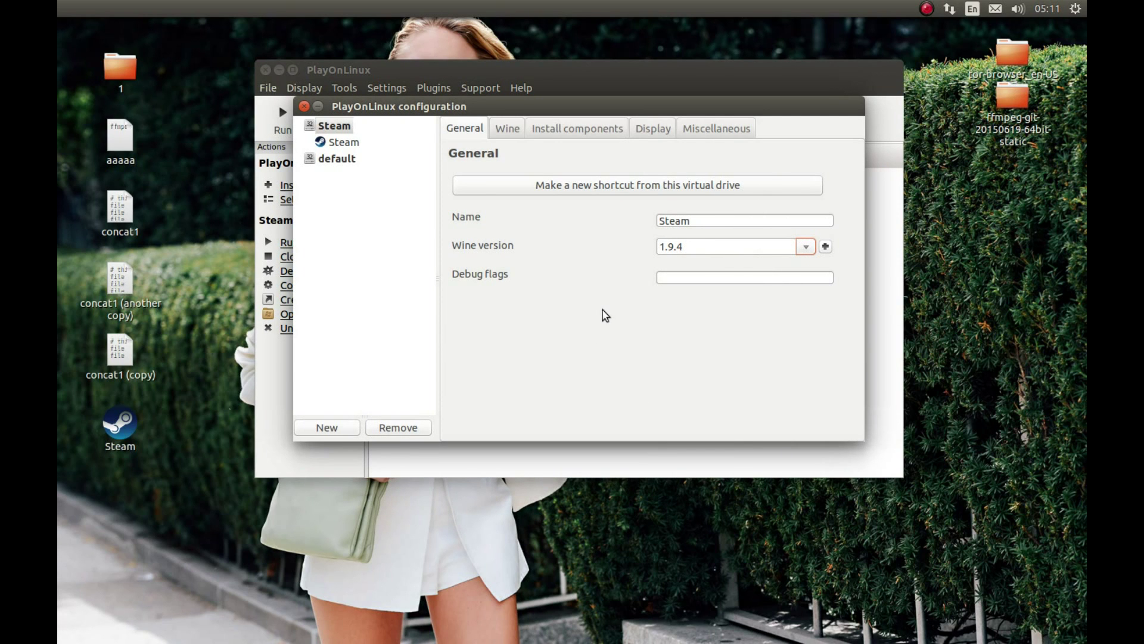
left_click(573, 133)
scroll(542, 309, "down", 3)
scroll(542, 309, "down", 6)
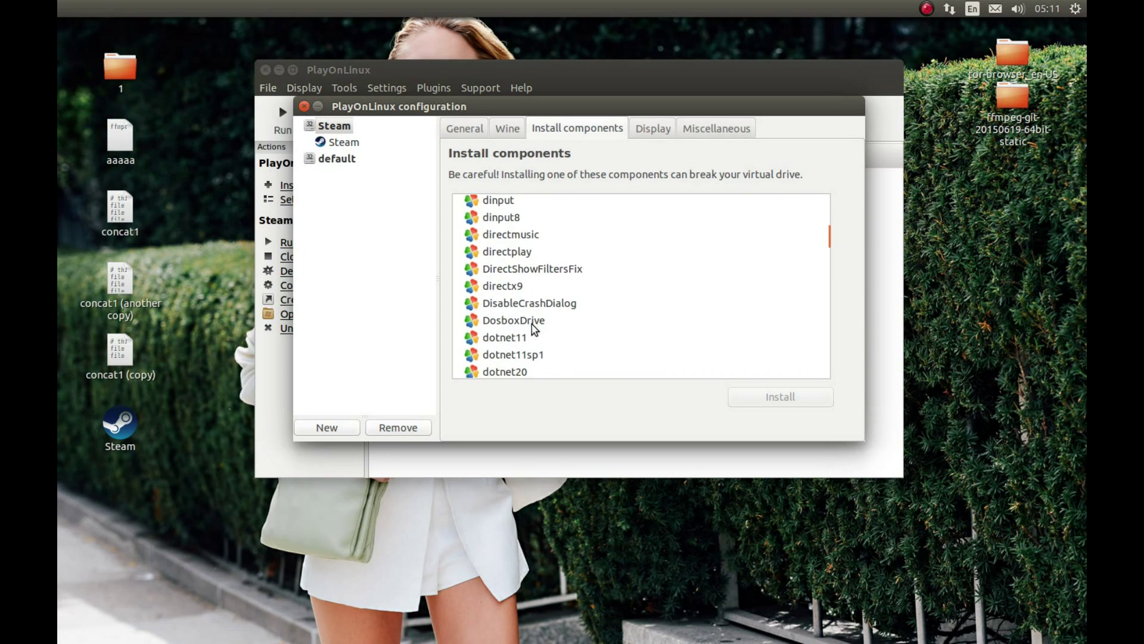
scroll(532, 327, "down", 3)
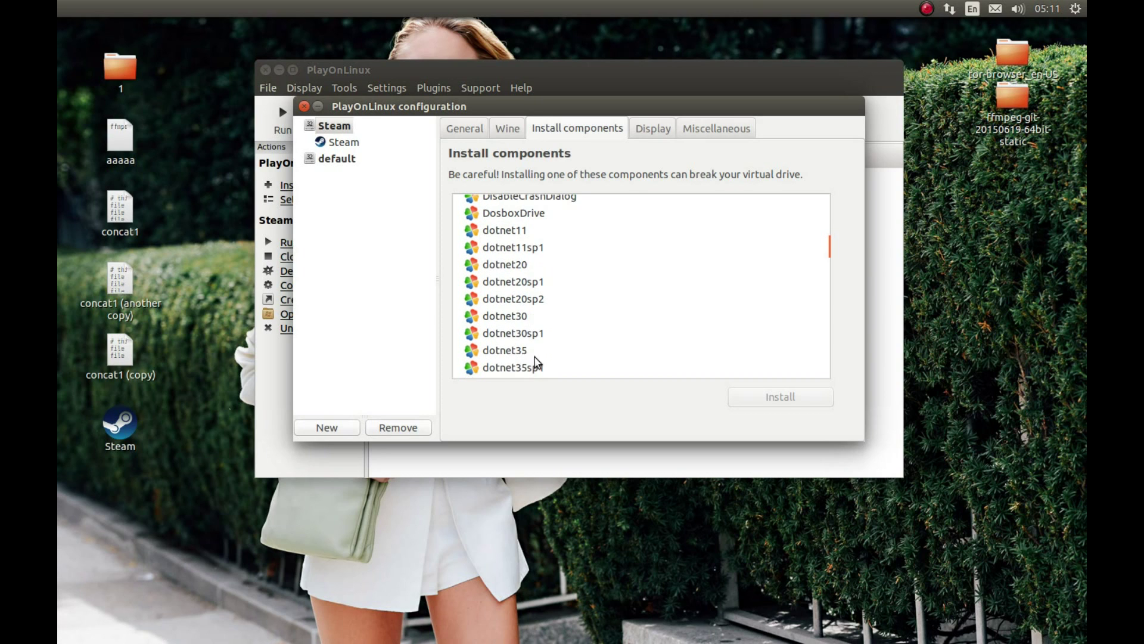
scroll(525, 360, "down", 1)
left_click(498, 343)
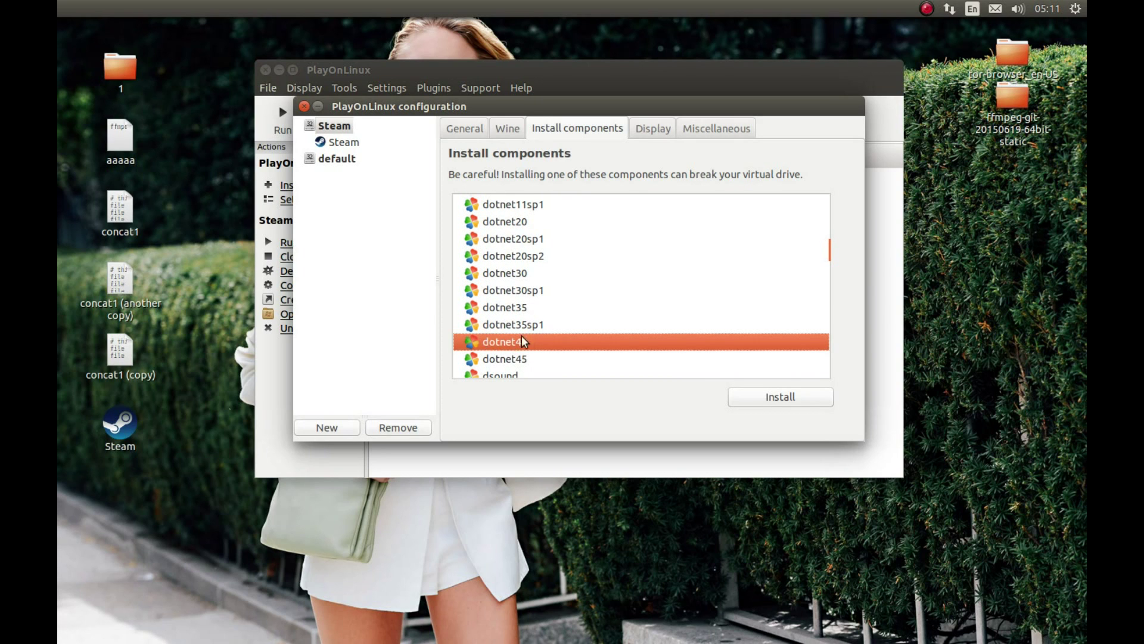
left_click(755, 400)
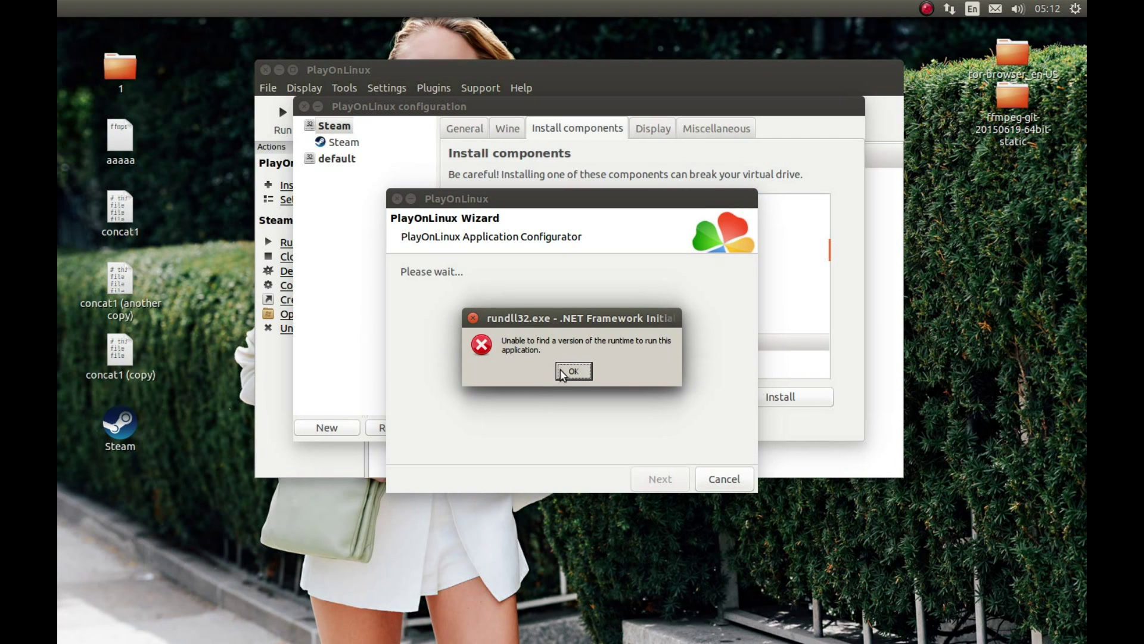
left_click(573, 371)
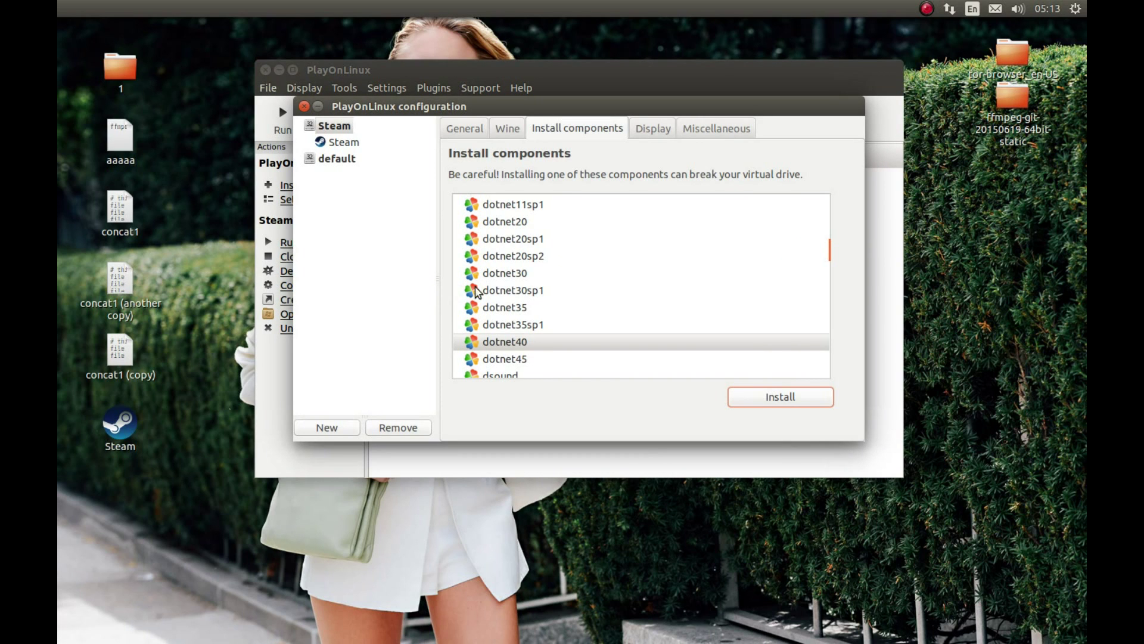
Install the dxfullsetup component into the Steam virtual drive.
scroll(496, 300, "down", 4)
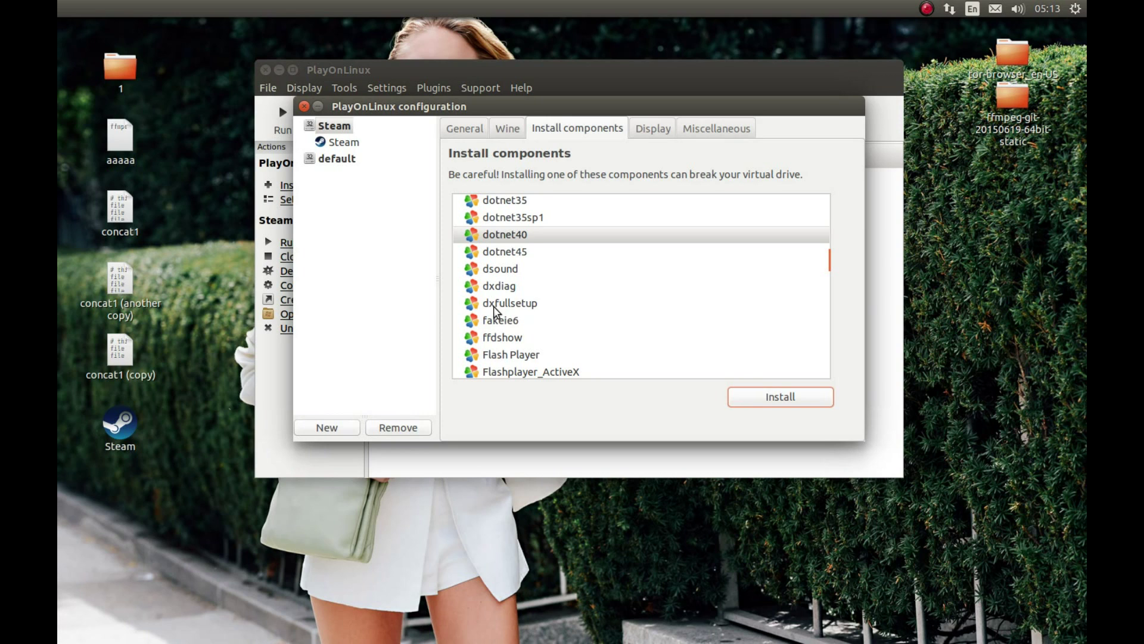
left_click(496, 304)
left_click(749, 400)
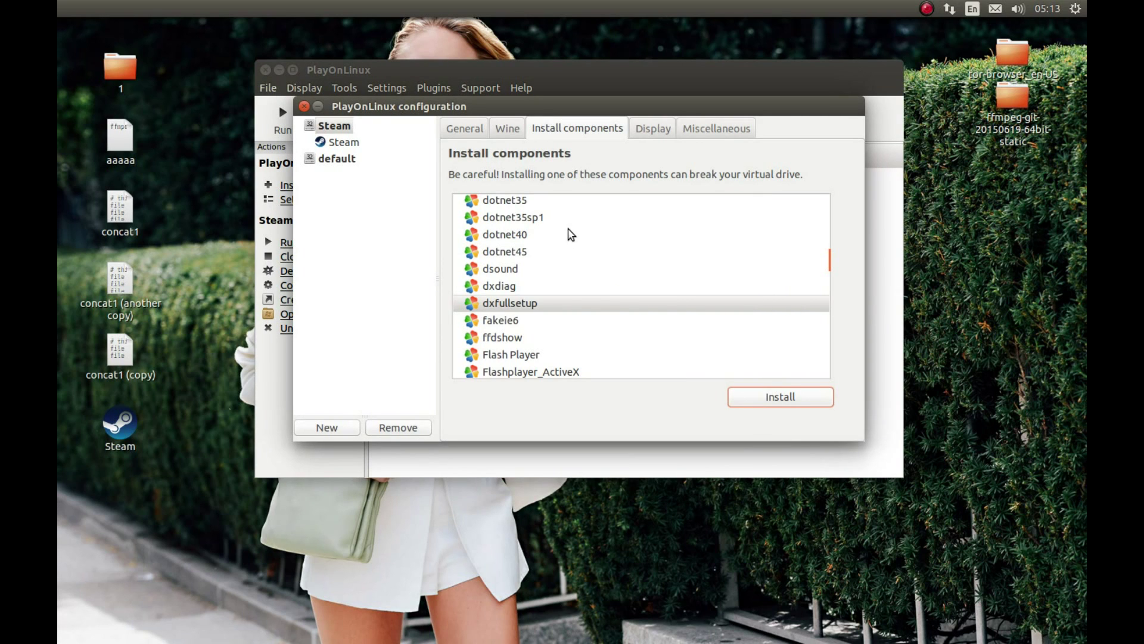
Force-reinstall the vcrun2010 component into the Steam virtual drive.
scroll(596, 286, "down", 9)
scroll(587, 302, "down", 12)
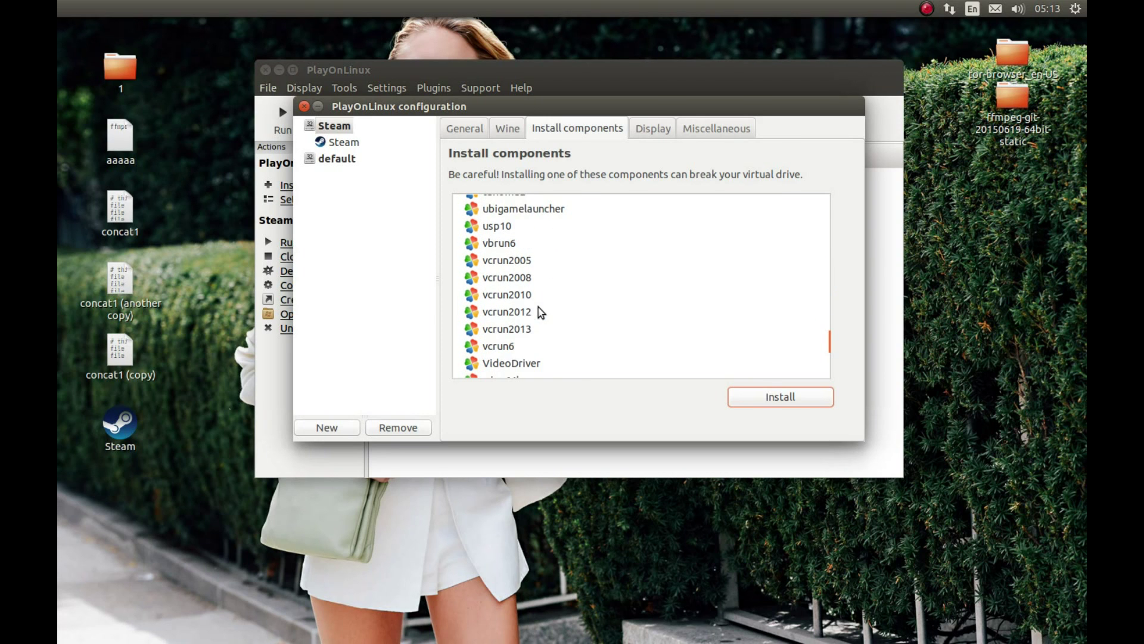
left_click(530, 294)
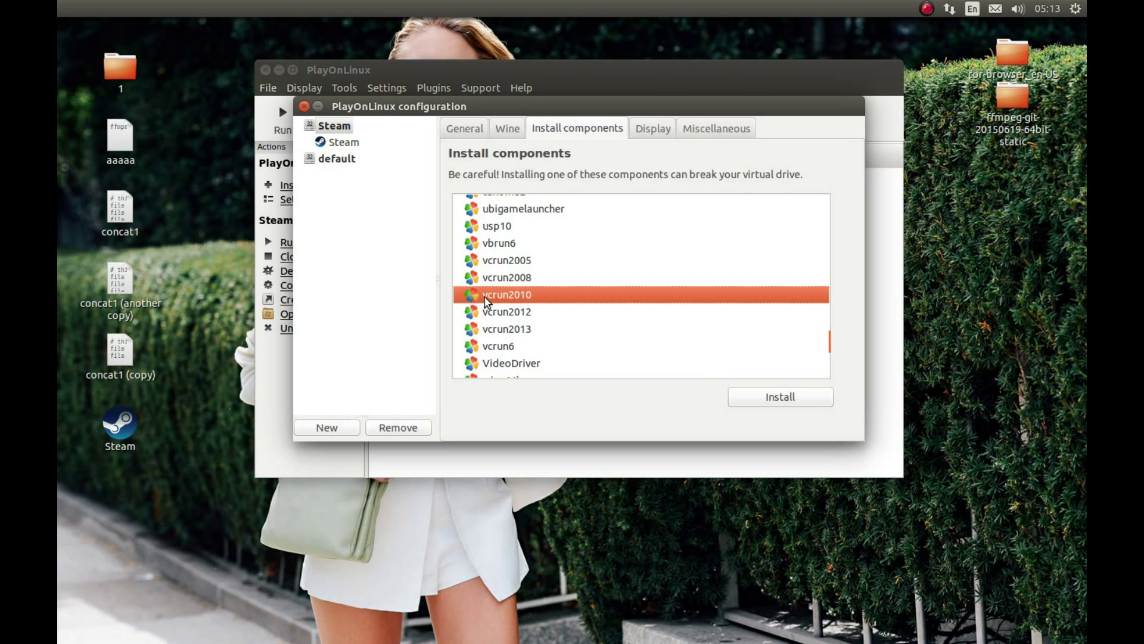
left_click(767, 397)
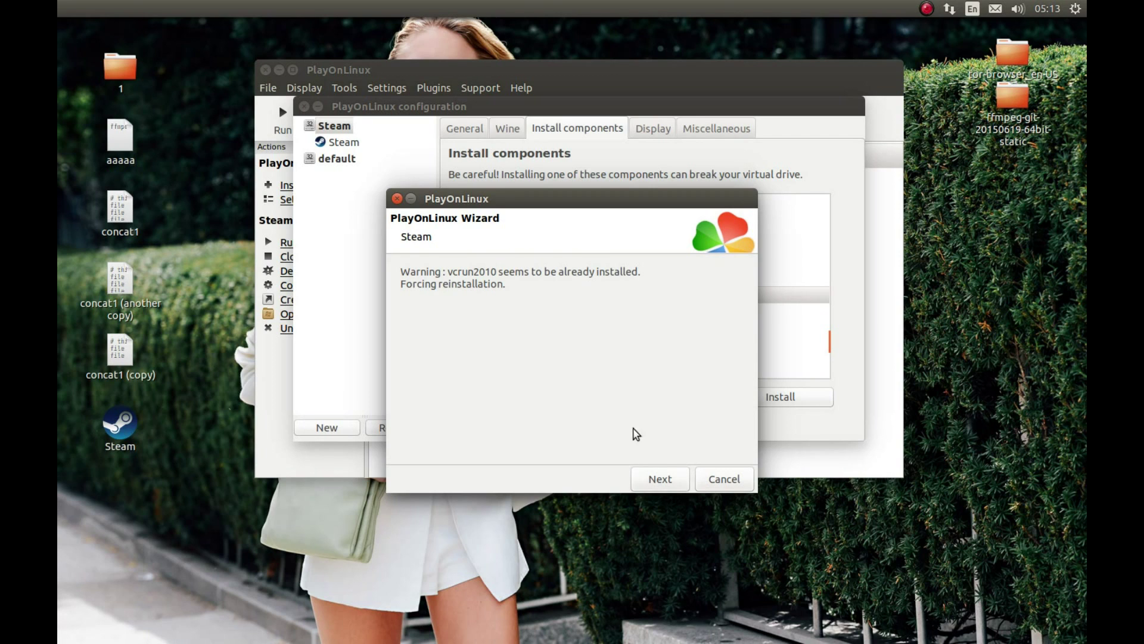
left_click(668, 477)
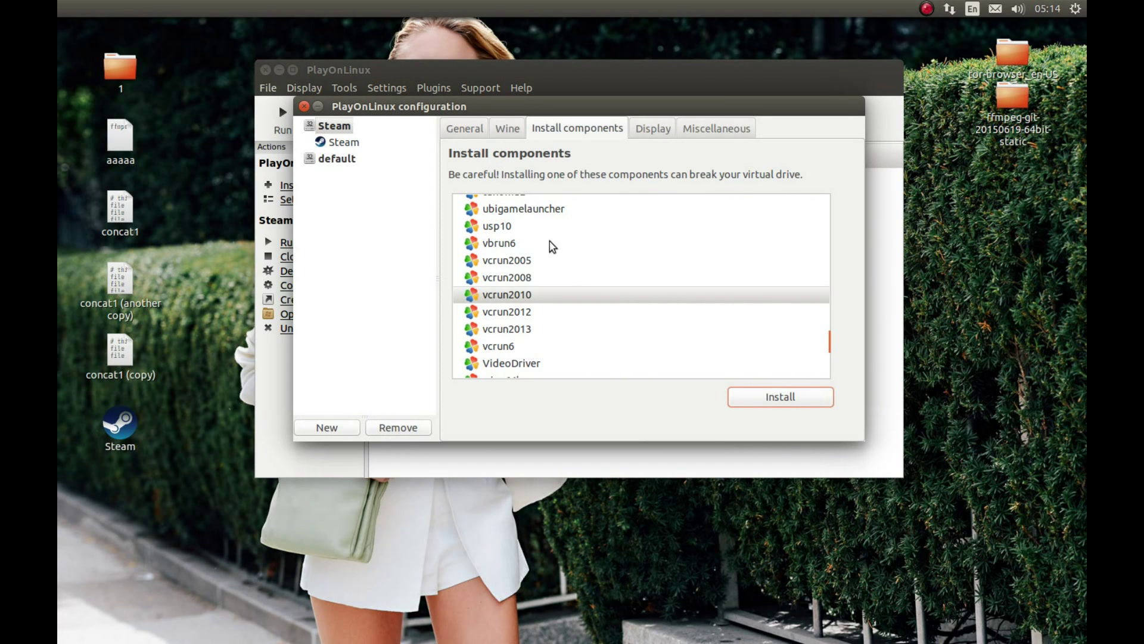
left_click(465, 127)
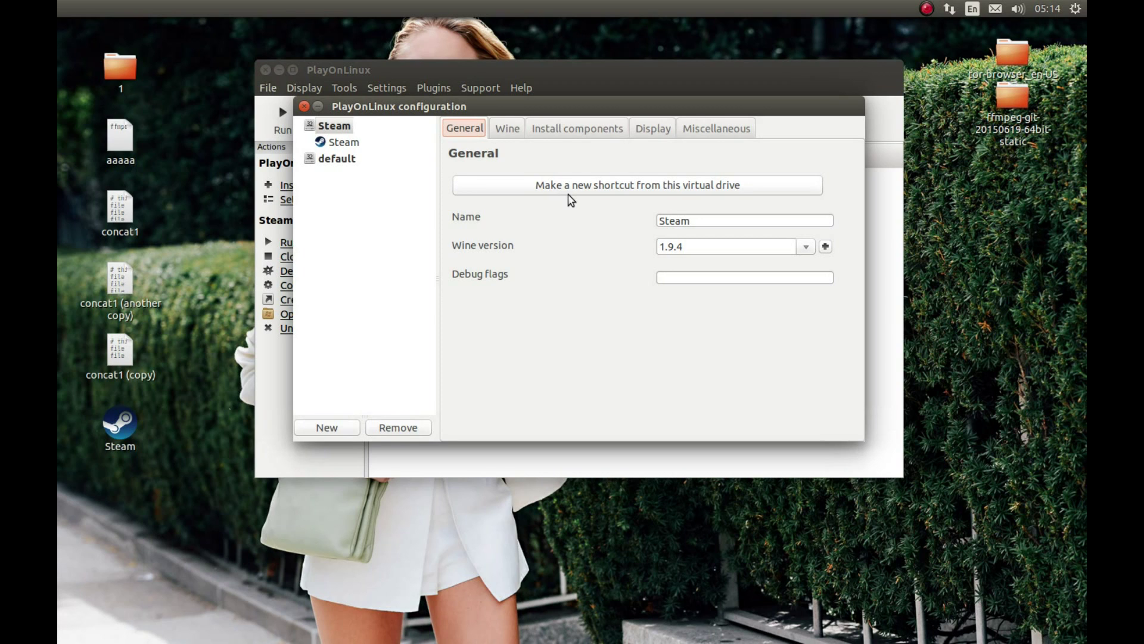
Start a new shortcut from the Steam virtual drive with Settings.exe as its target.
left_click(632, 187)
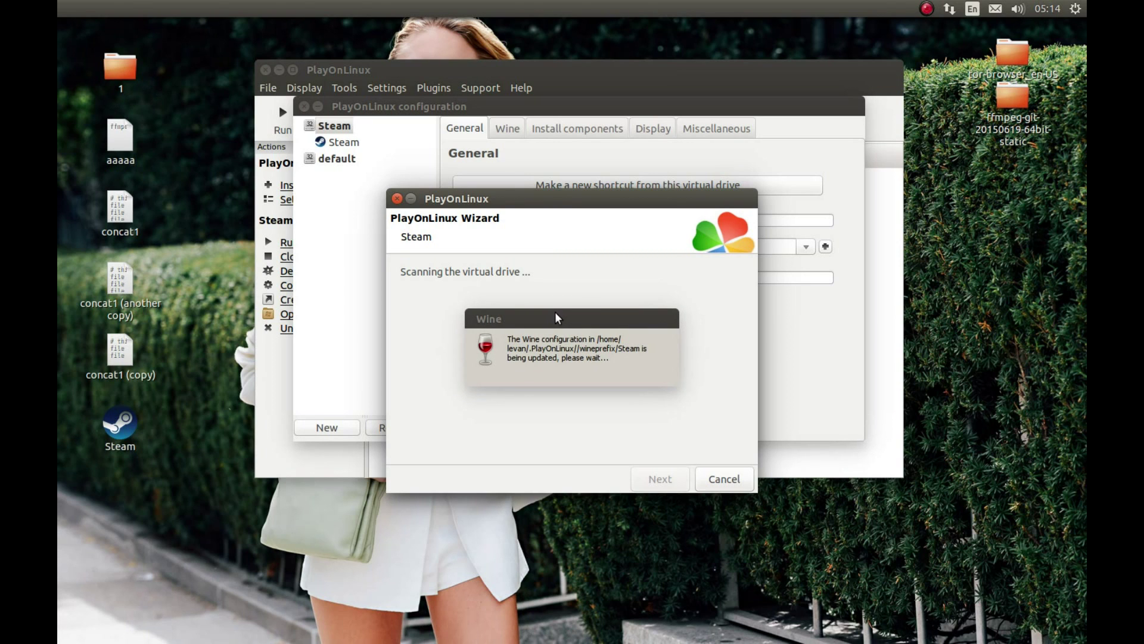
left_click(571, 372)
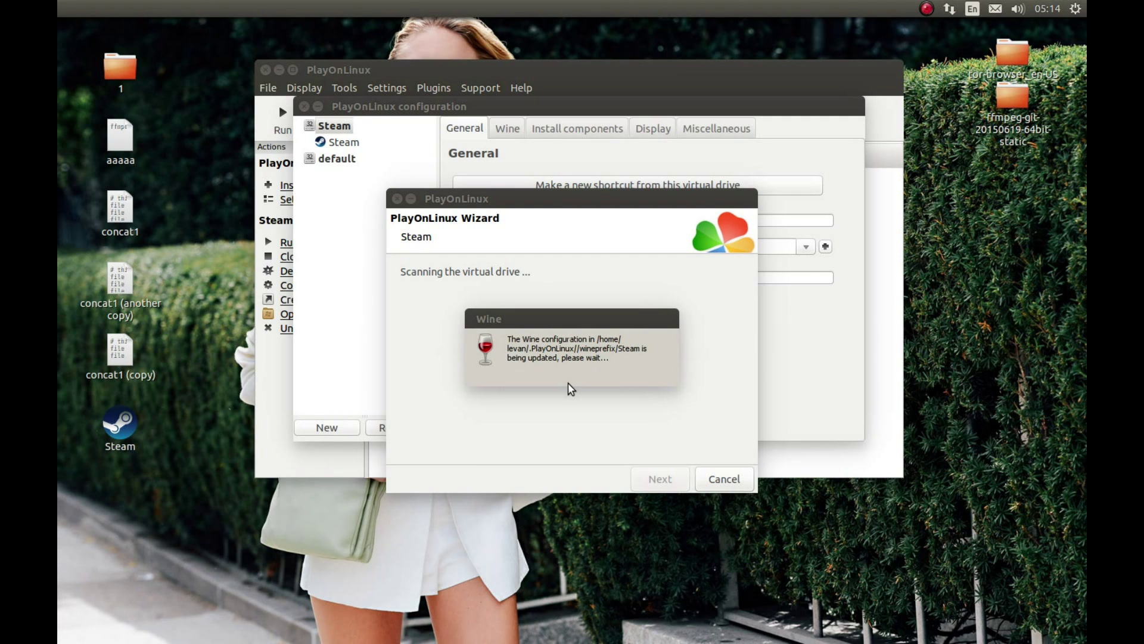
scroll(487, 382, "down", 3)
scroll(487, 381, "down", 2)
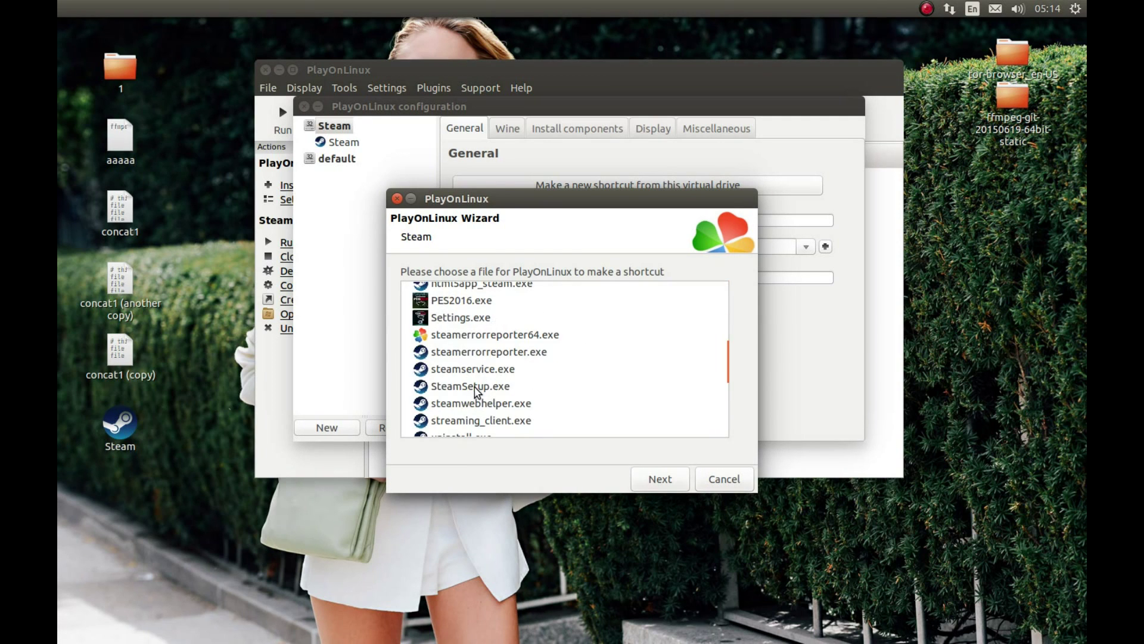
scroll(466, 340, "up", 1)
left_click(433, 342)
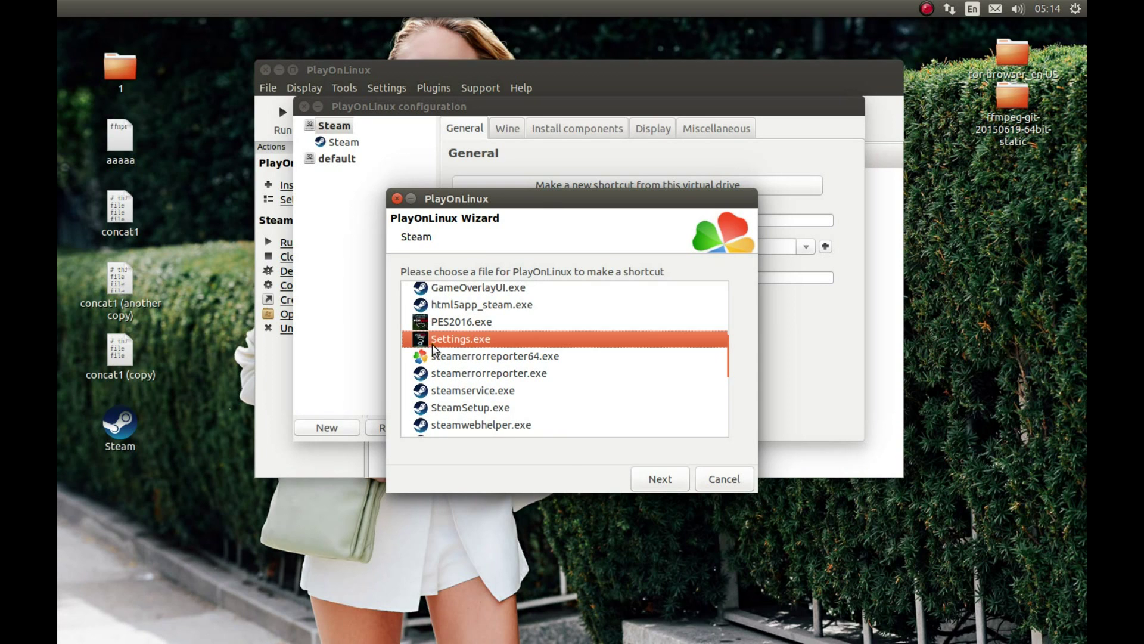
left_click(660, 479)
Keep the shortcut name Settings, dismiss the .NET errors, and close the wizard and configuration.
left_click(657, 471)
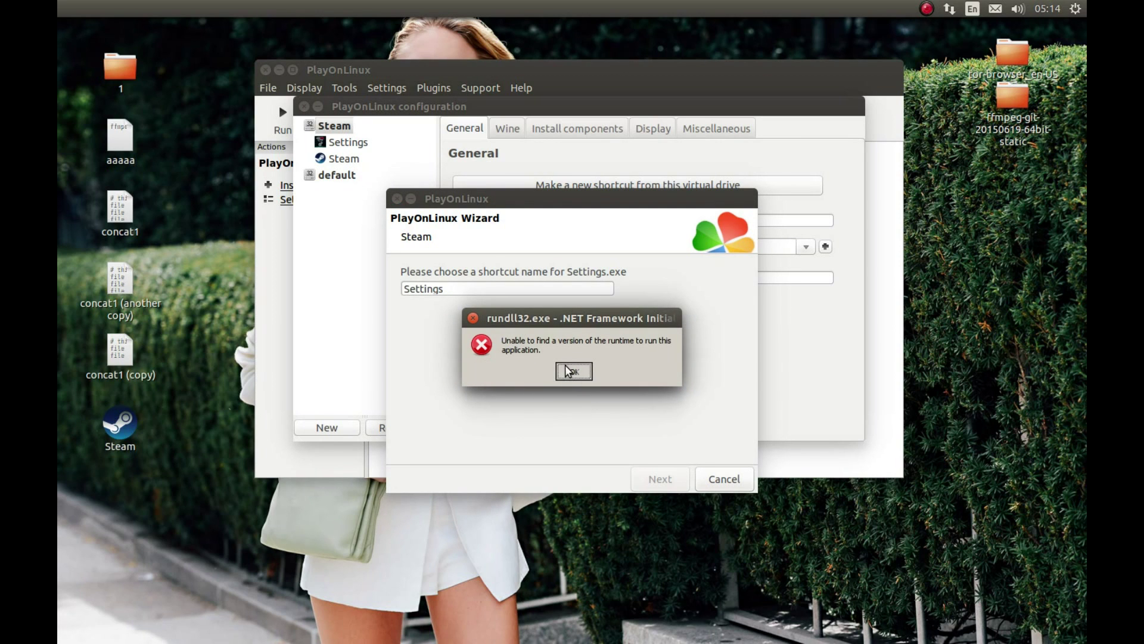
left_click(567, 368)
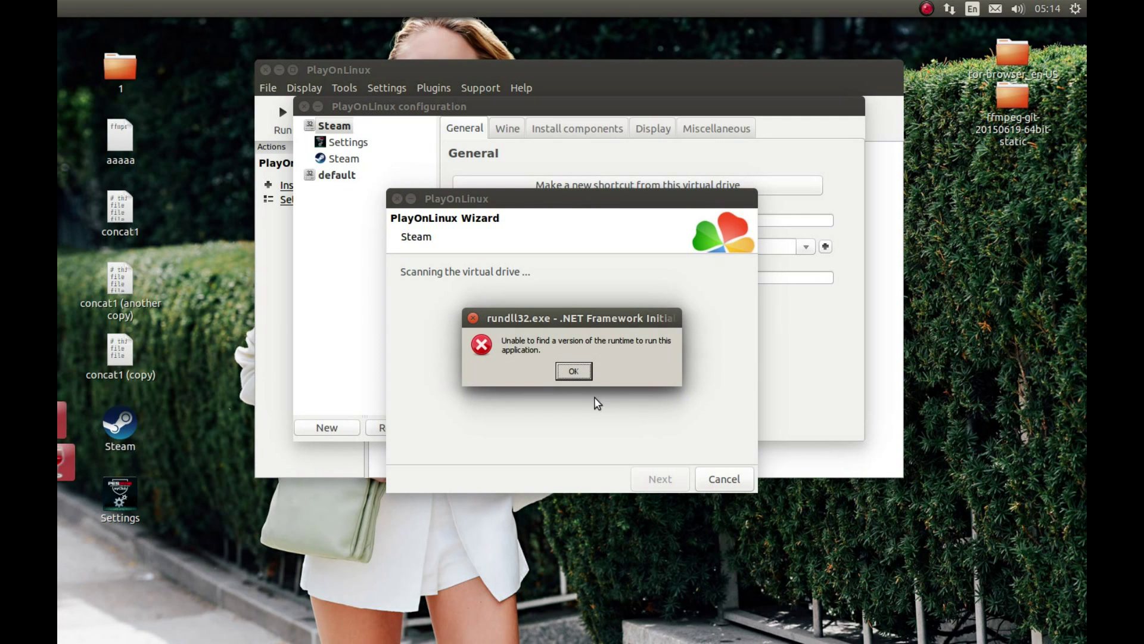
left_click(570, 370)
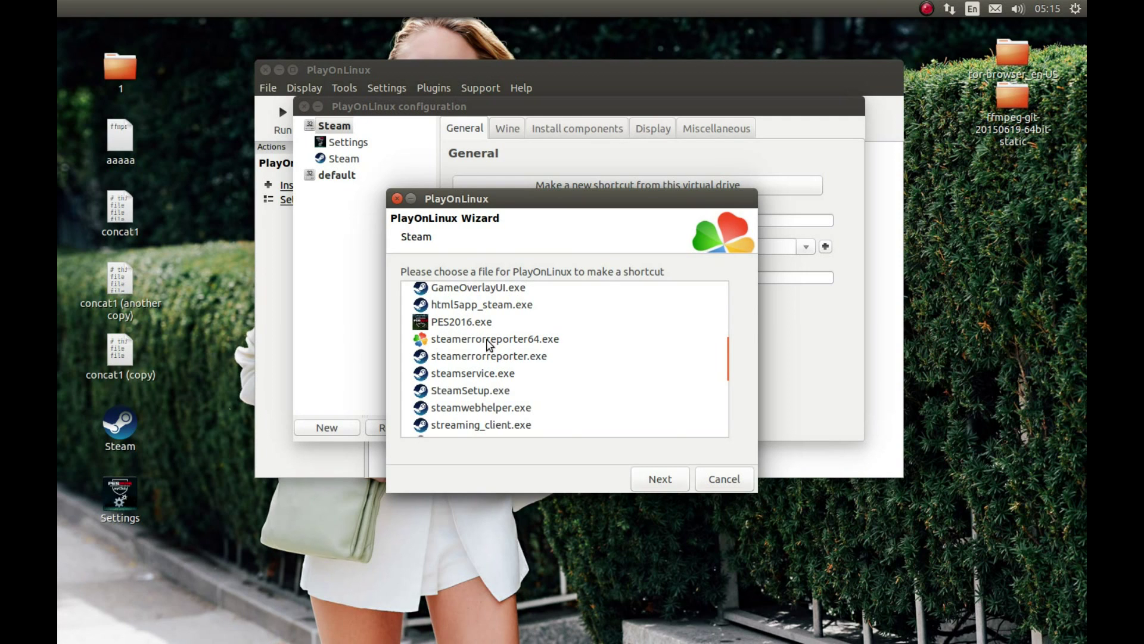
left_click(699, 480)
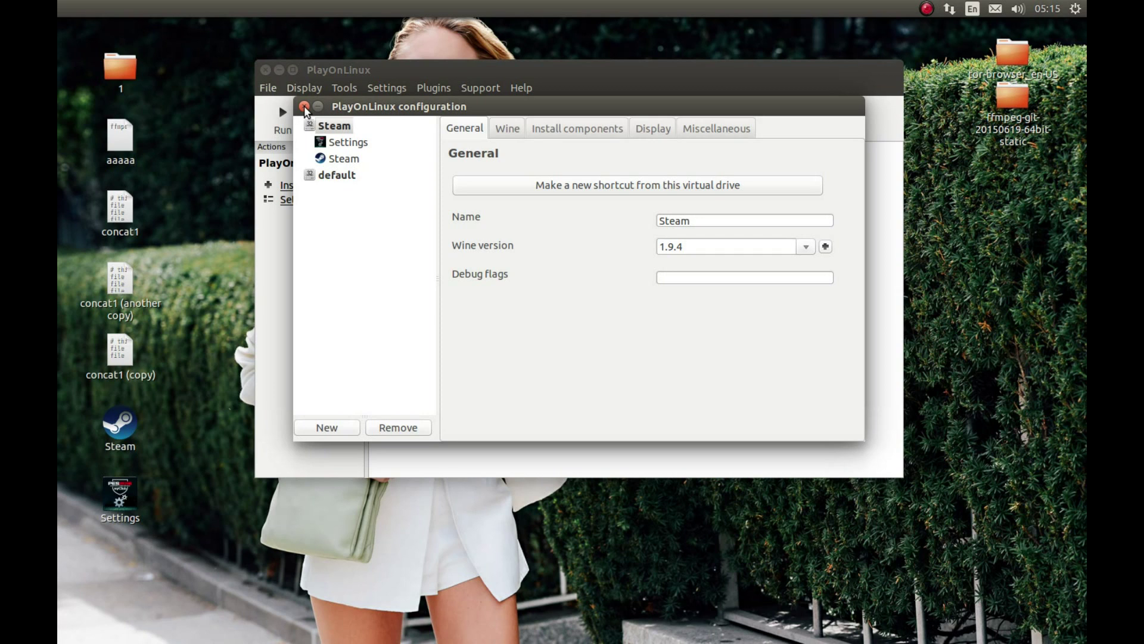
left_click(304, 106)
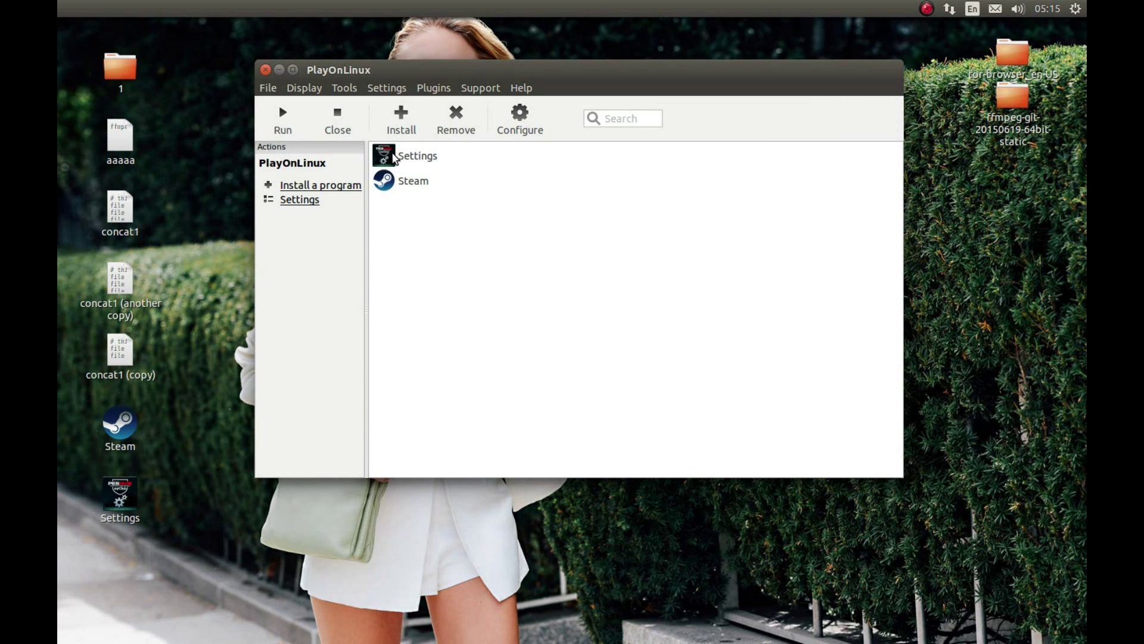
Save PES 2016 Settings with 1280x720 16:9 resolution, then relaunch Steam.
left_click(393, 158)
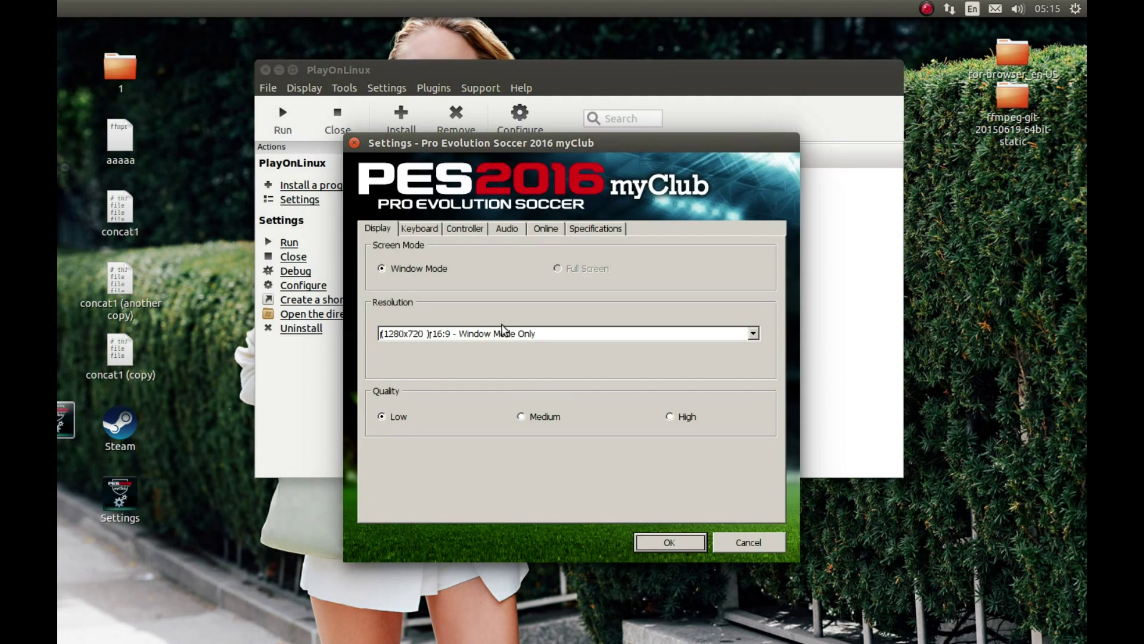
left_click(481, 335)
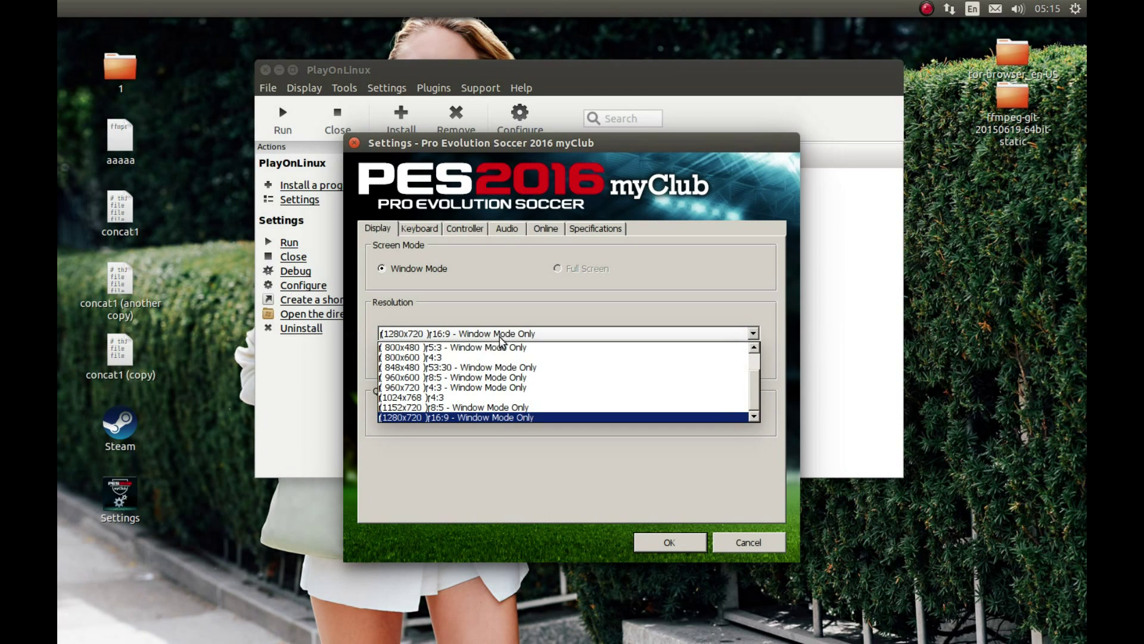
left_click(502, 417)
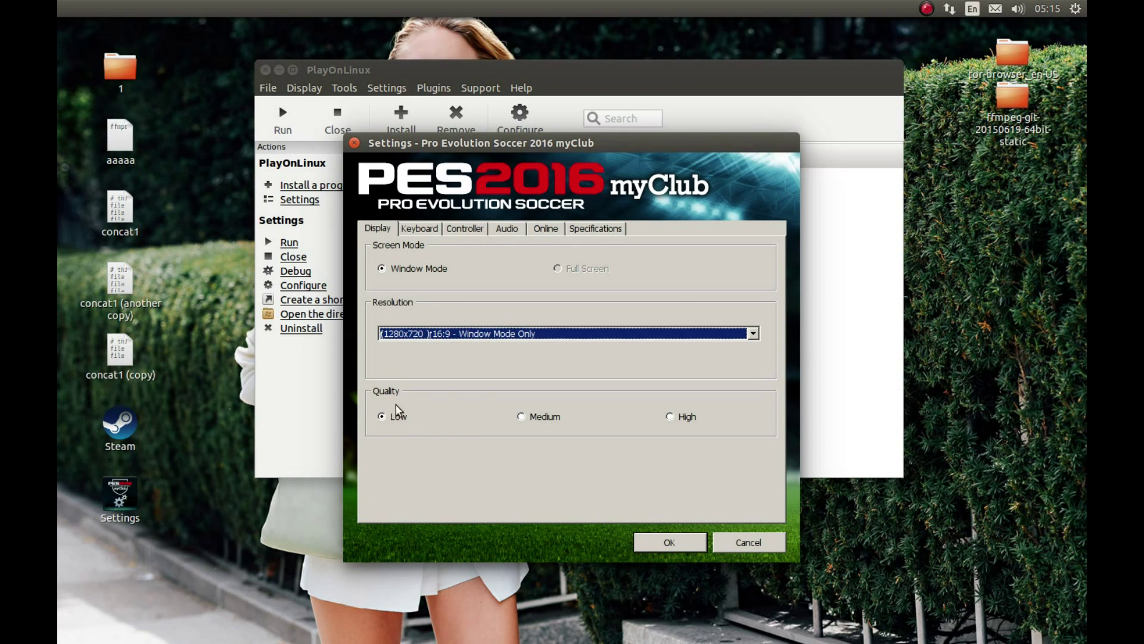
left_click(468, 228)
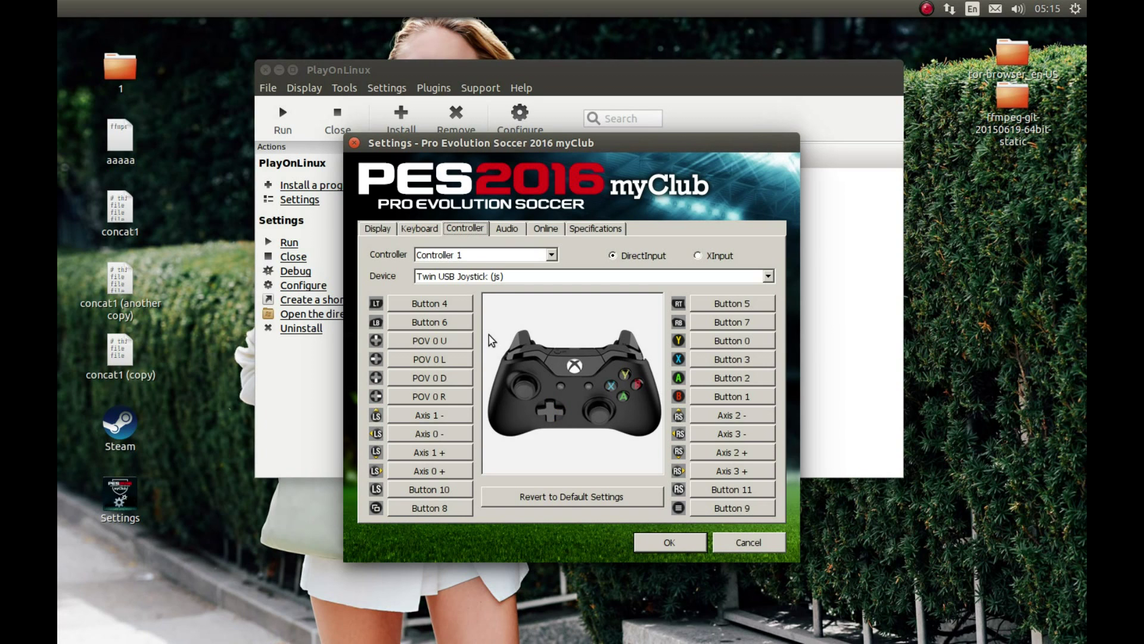
left_click(670, 542)
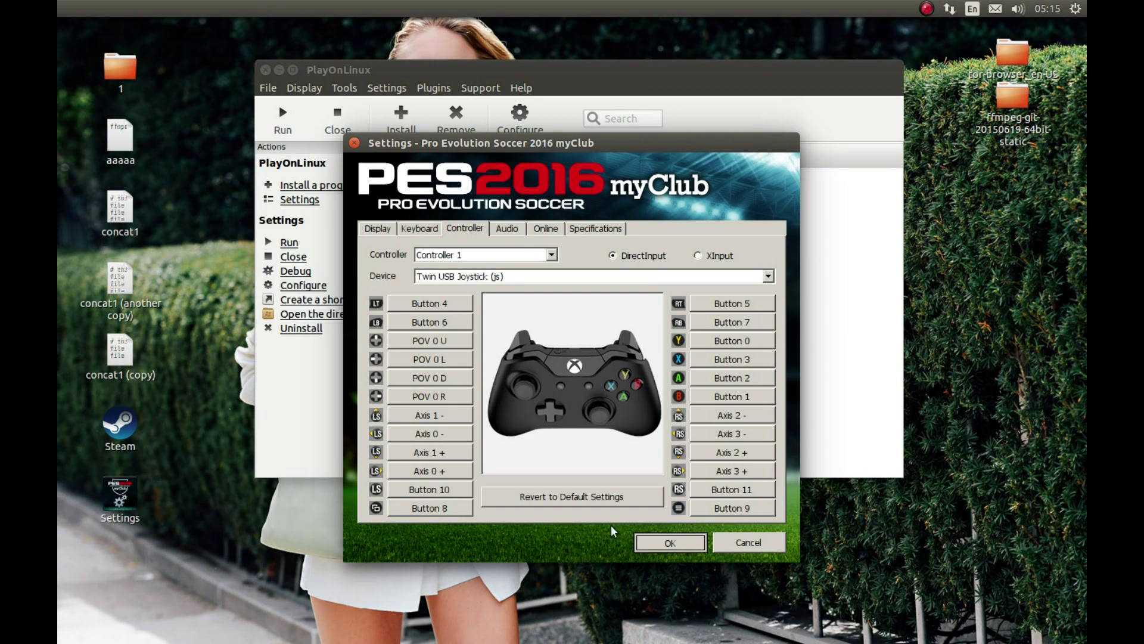
left_click(396, 184)
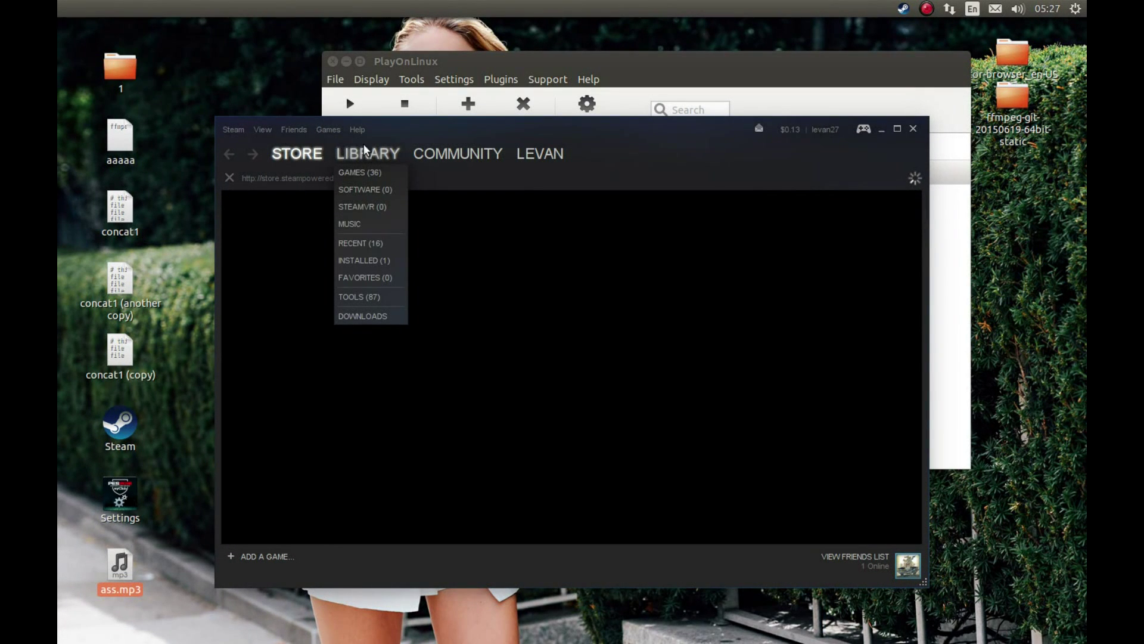
Disable the Steam Overlay in Steam's In-Game settings.
mouse_move(306, 154)
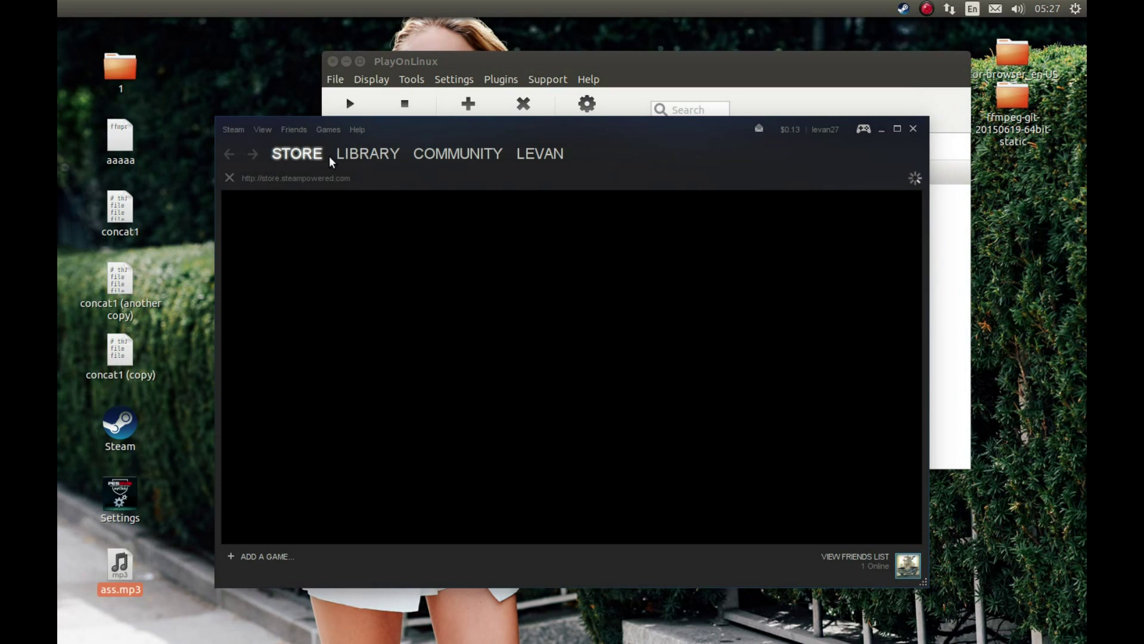
left_click(233, 130)
left_click(251, 242)
left_click(560, 314)
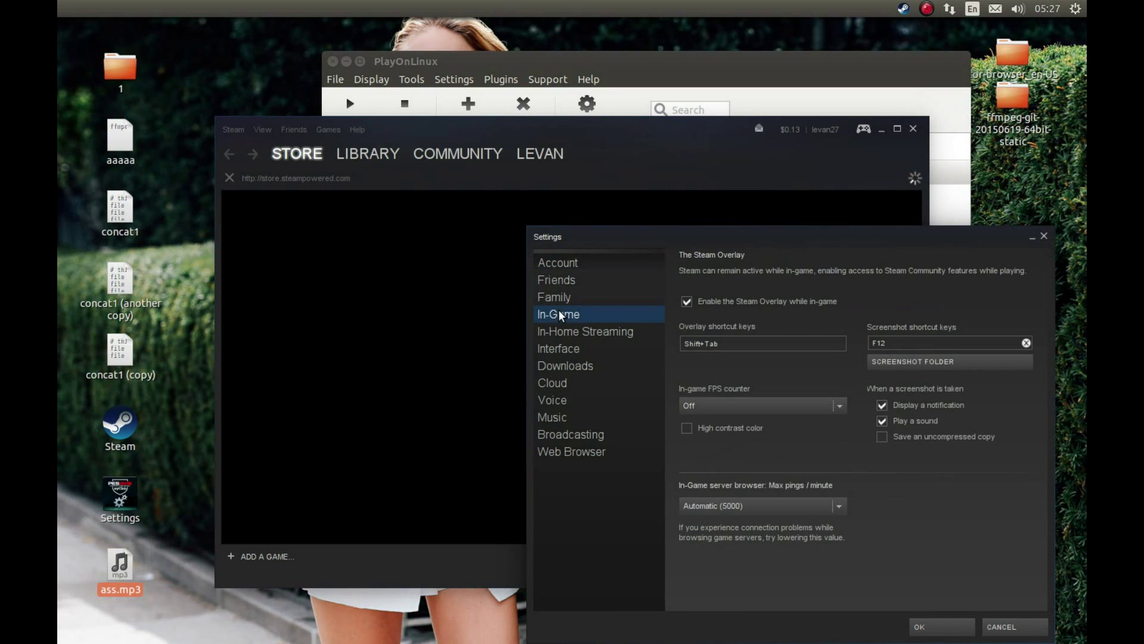
left_click(687, 301)
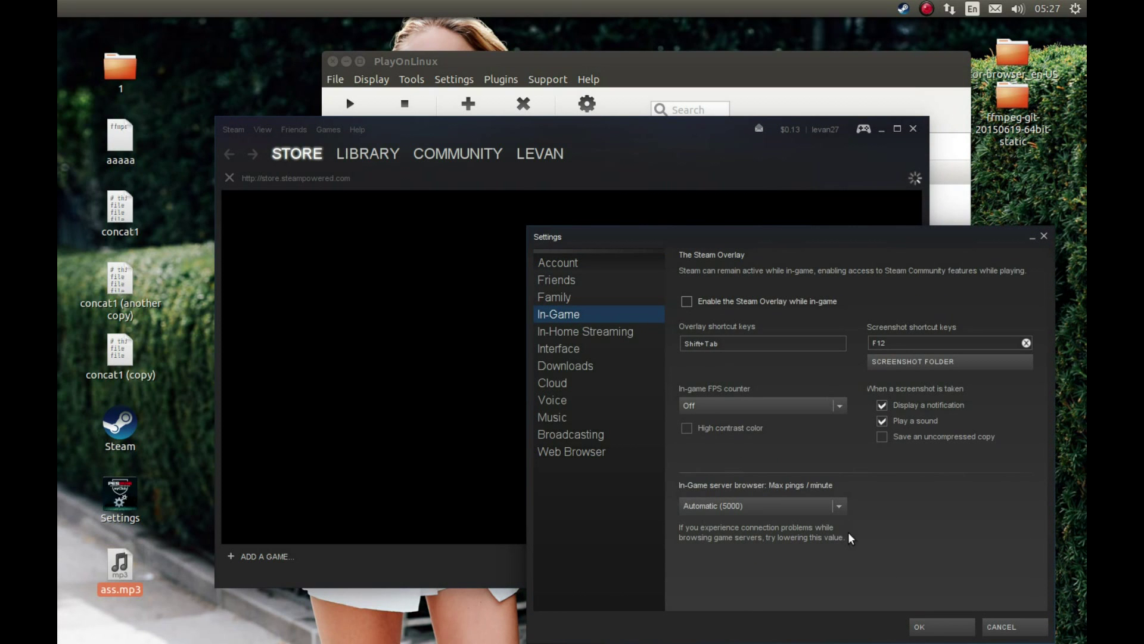
left_click(938, 625)
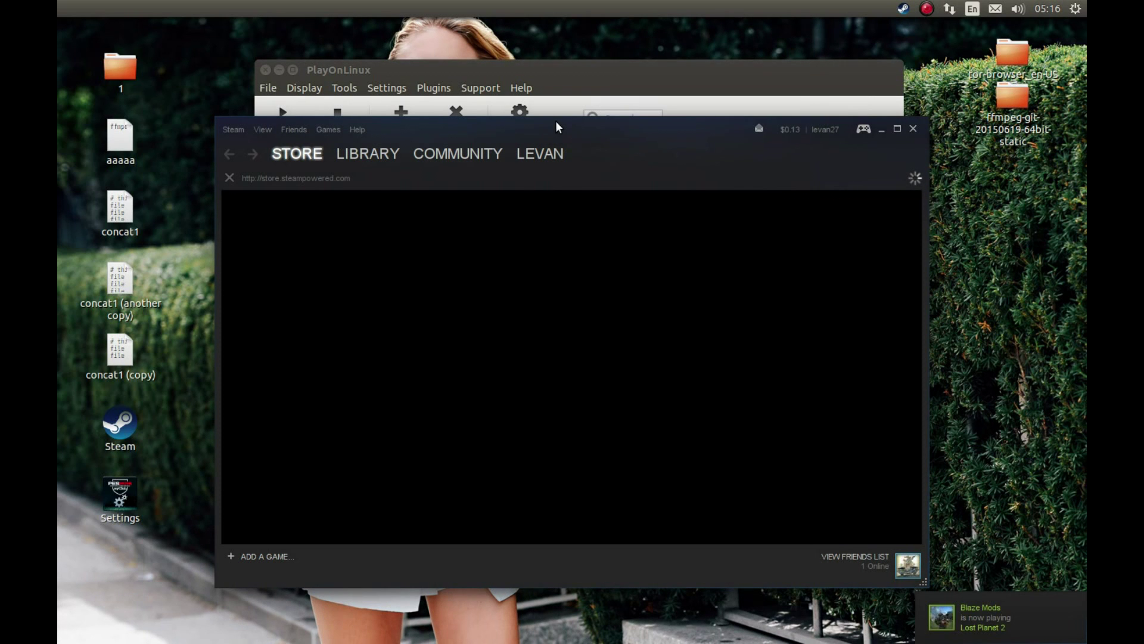
Launch Pro Evolution Soccer 2016 myClub from the Steam Library.
mouse_move(290, 162)
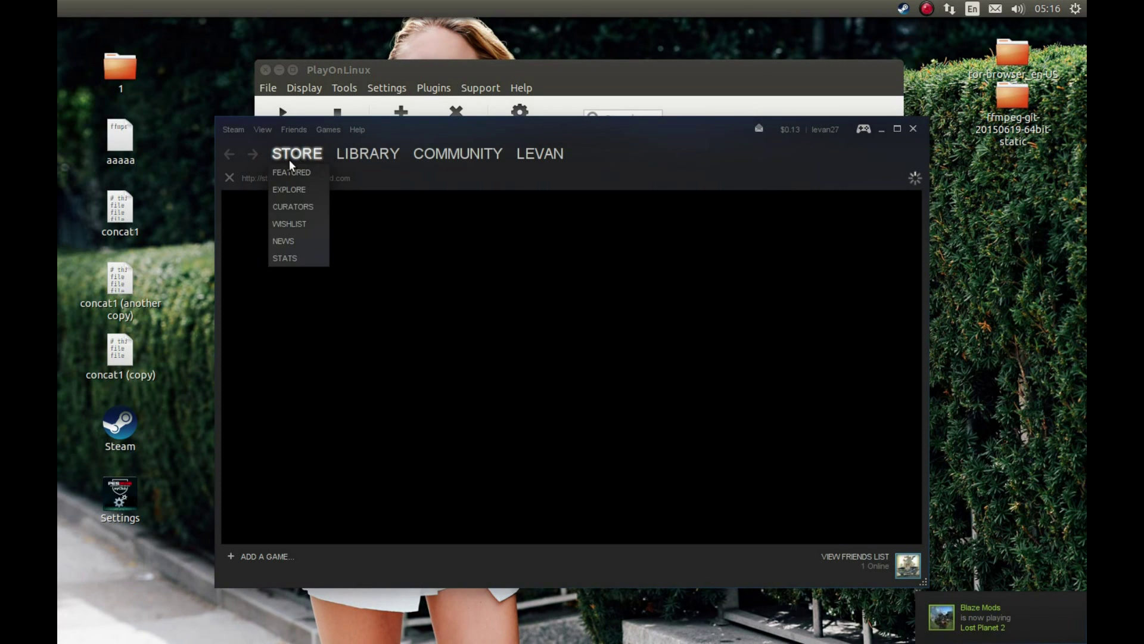
left_click(362, 153)
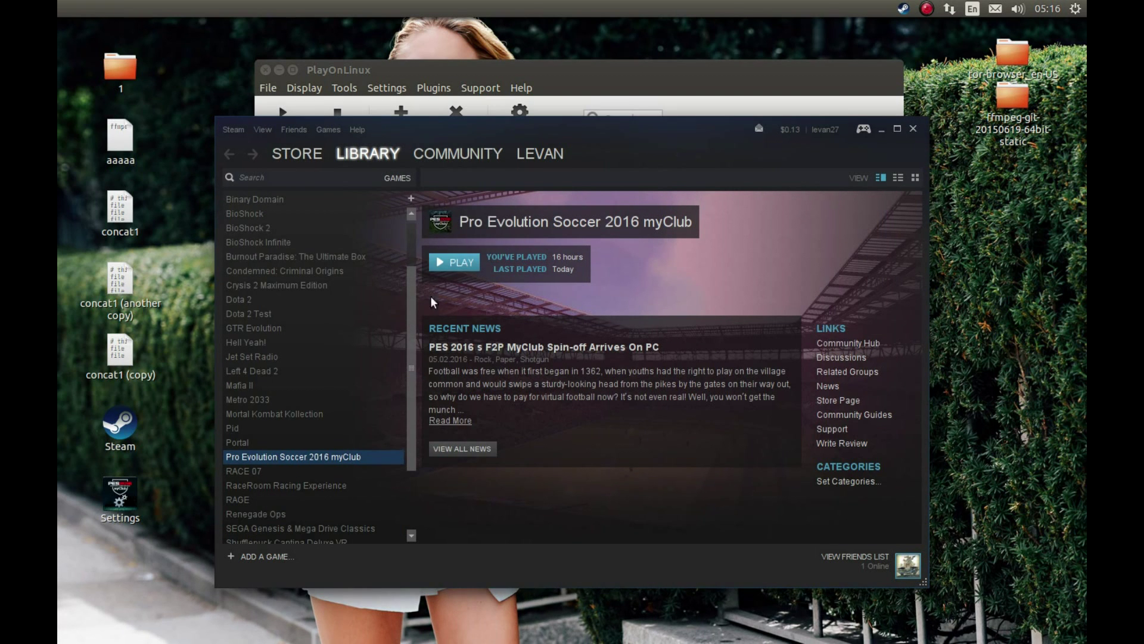
left_click(457, 264)
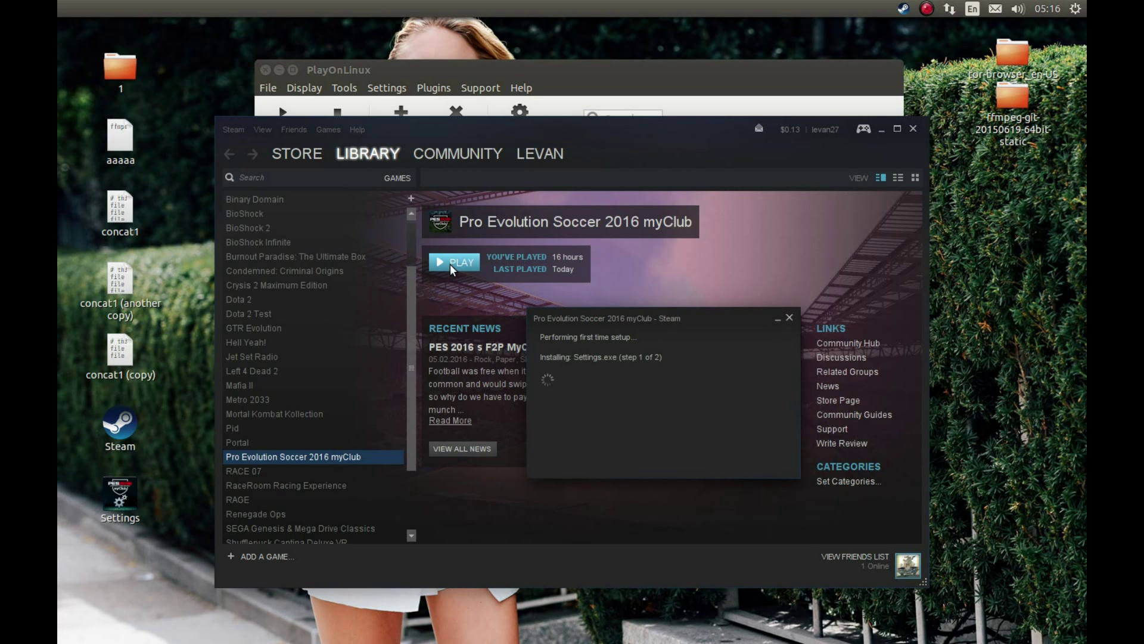